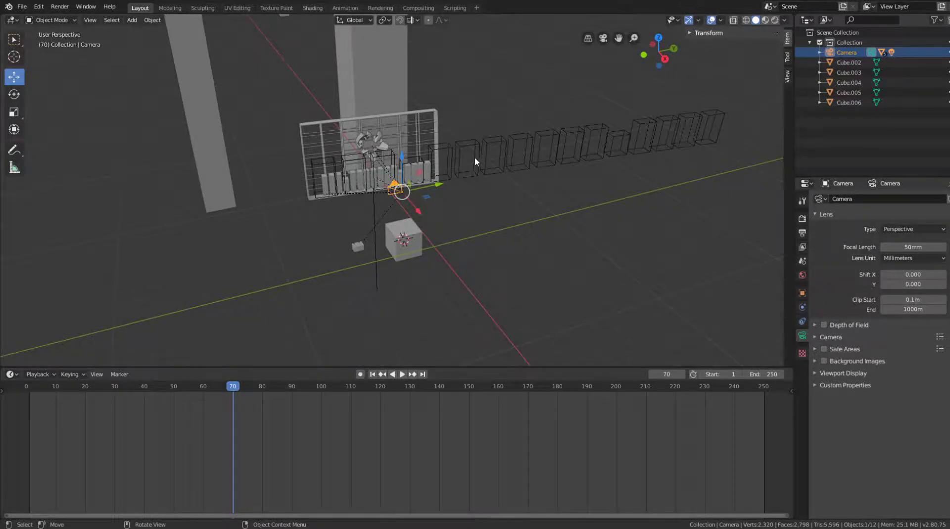
- Place the 3D cursor at the base of the row of bars and set the bars' origin to it
middle_click_drag(476, 160, 436, 164)
scroll(479, 191, "up", 4)
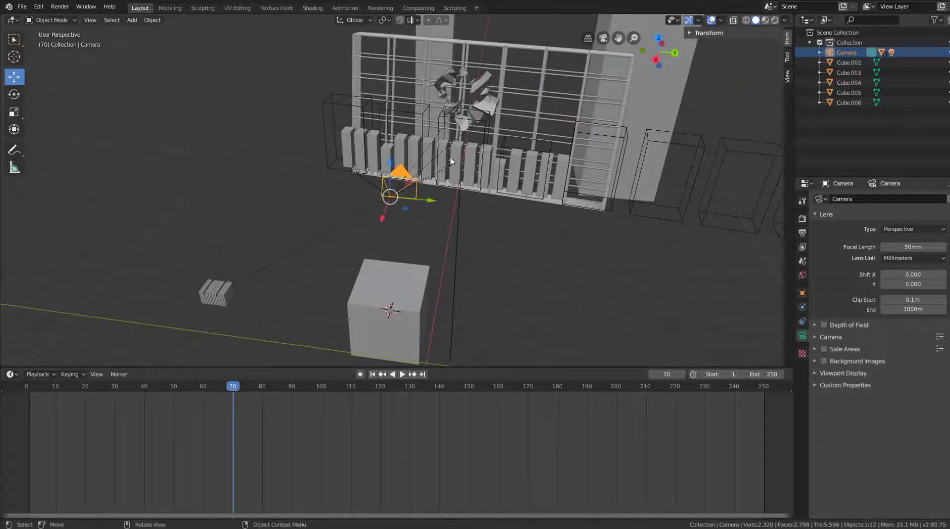
left_click(513, 192)
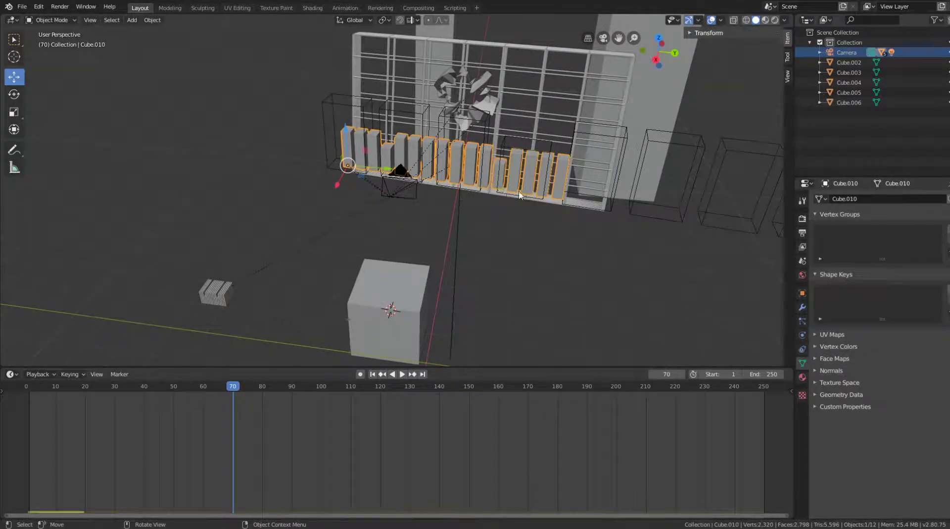
left_click(14, 57)
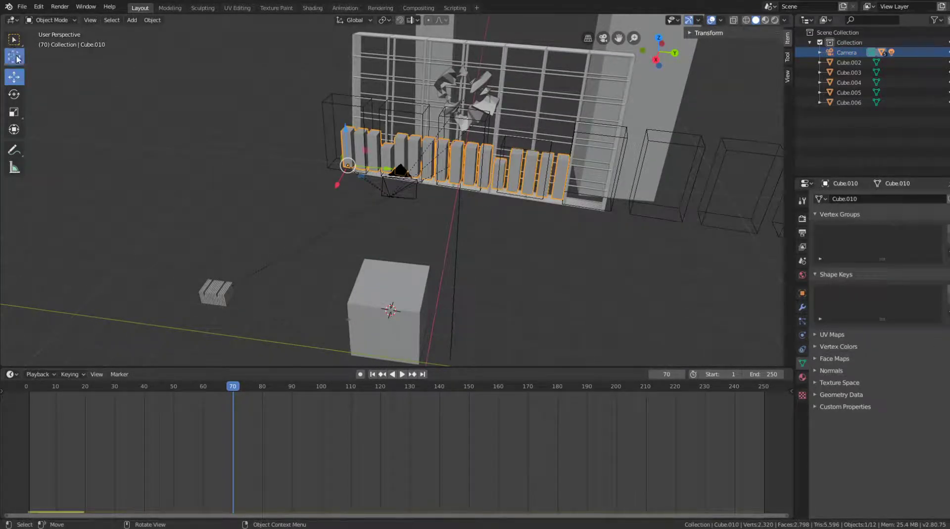
left_click(530, 194)
left_click(152, 20)
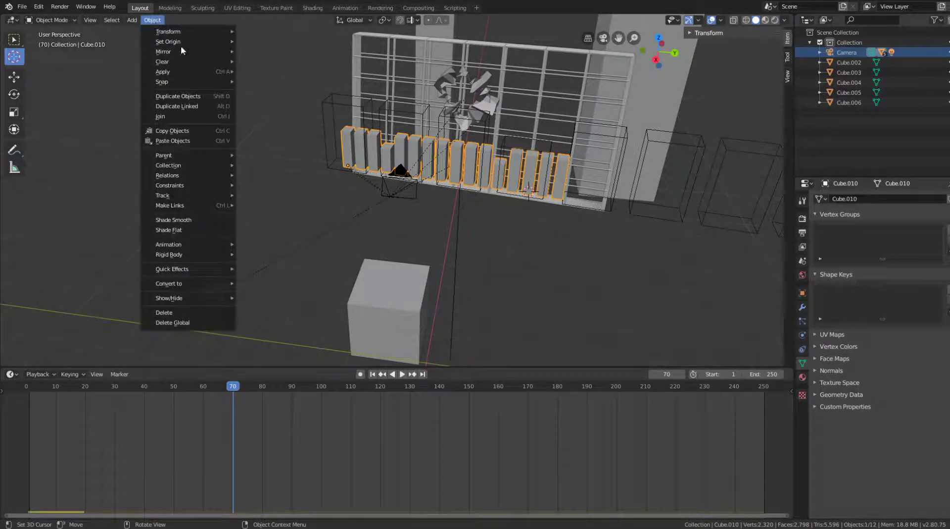
mouse_move(185, 41)
left_click(300, 66)
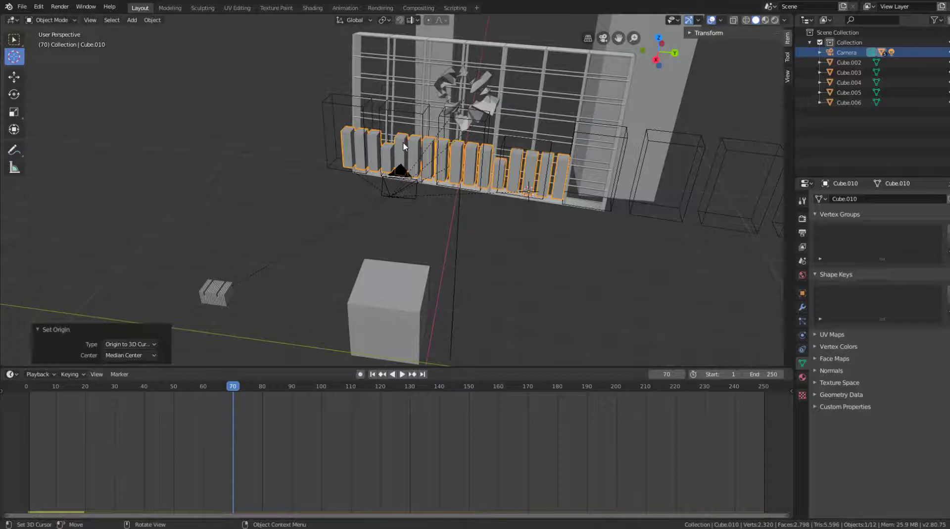
- Inspect the bars' mesh in Edit Mode, selecting a single top vertex, and return to Object Mode
middle_click_drag(511, 172, 587, 204)
key("Tab")
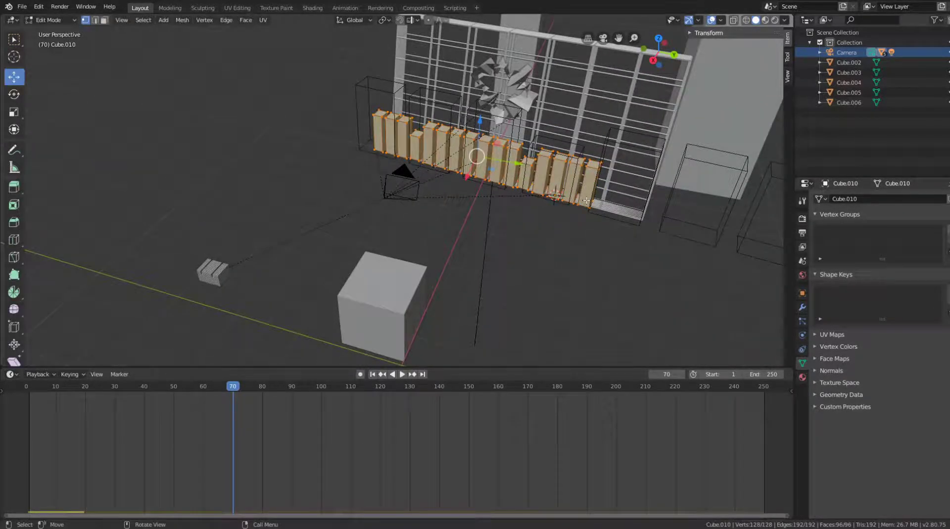
left_click(514, 145)
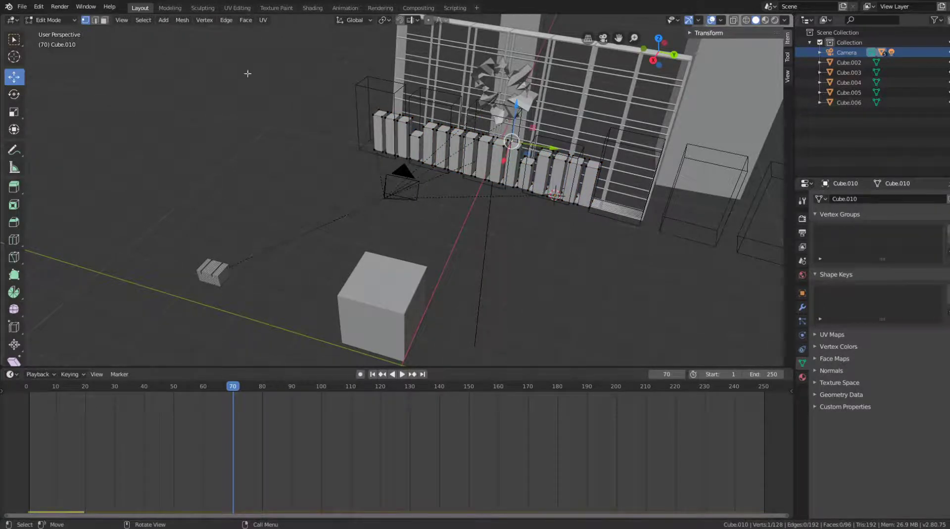
key("Tab")
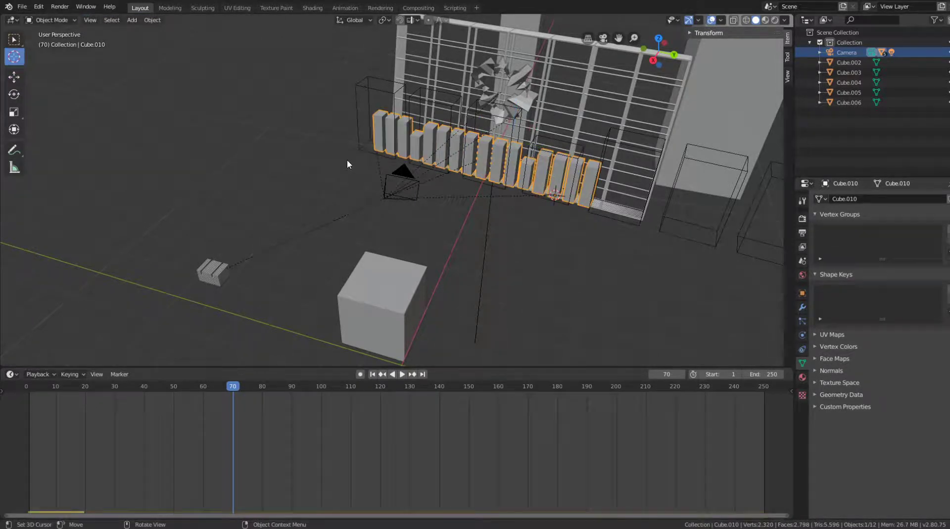
- Examine the grid, bars and pillars in rendered shading from several angles
mouse_move(428, 149)
middle_mouse_down()
mouse_move(463, 142)
mouse_move(442, 141)
middle_mouse_up()
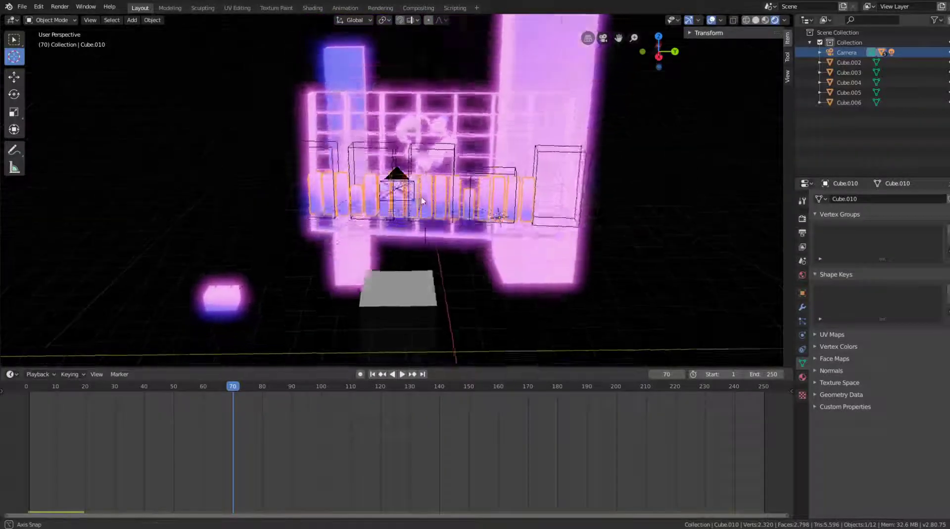
middle_click_drag(446, 148, 435, 148)
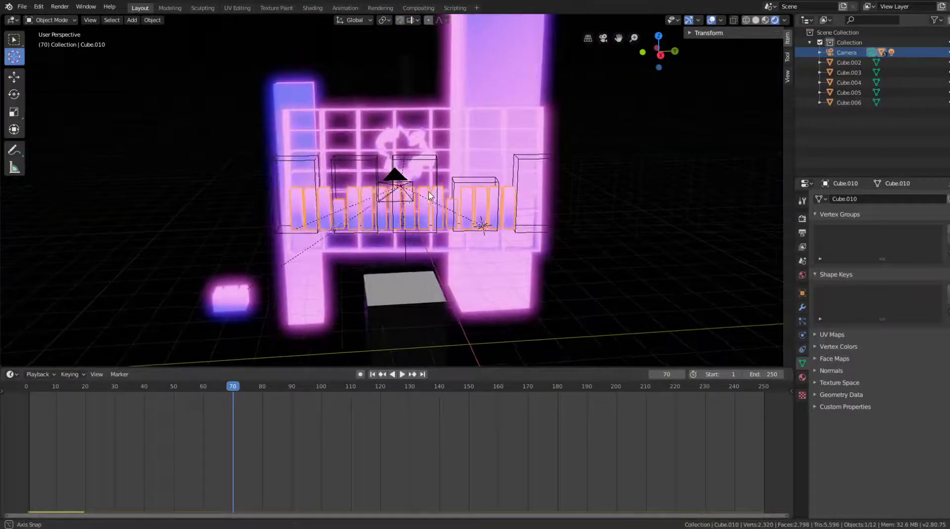
middle_click_drag(535, 134, 578, 127)
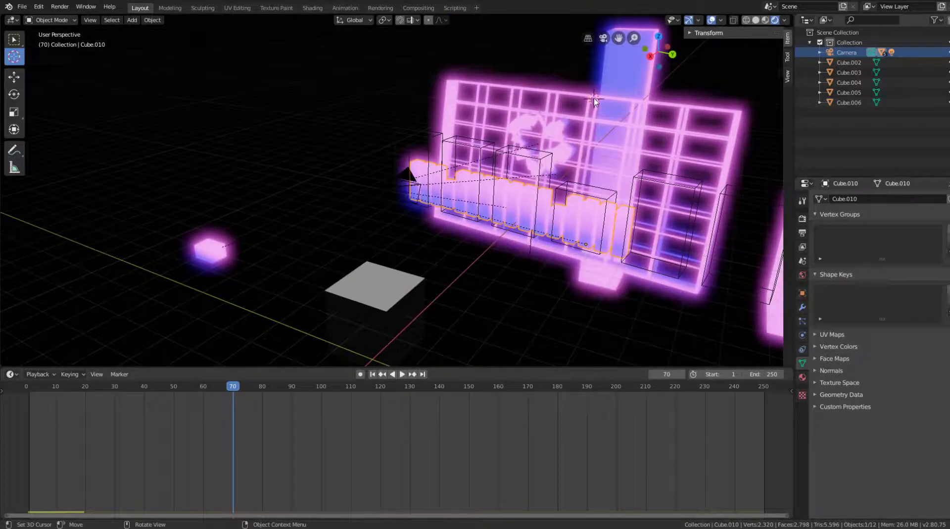
scroll(573, 121, "down", 3)
scroll(573, 120, "up", 4)
middle_click_drag(570, 168, 545, 191)
scroll(544, 191, "down", 3)
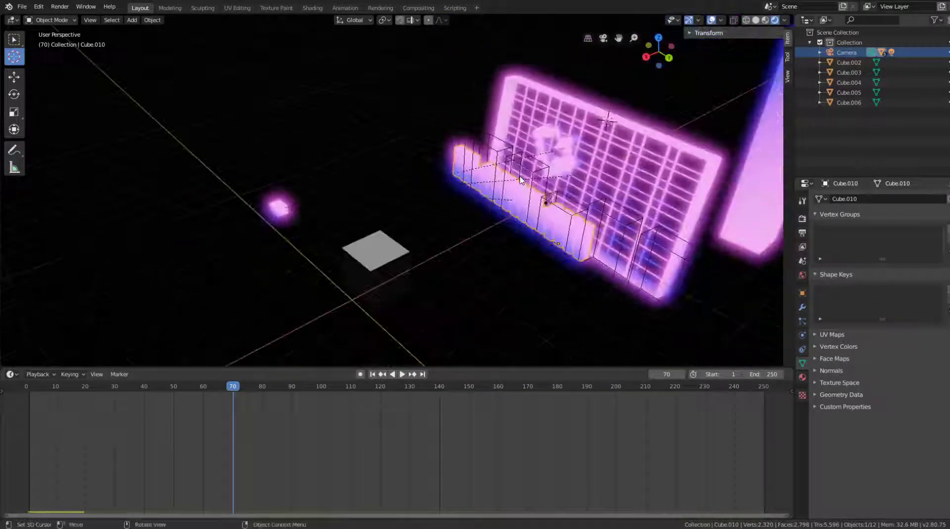
- In wireframe shading, move the grid plane about 6.29 m along X so it stands in front of the bars
left_click(746, 19)
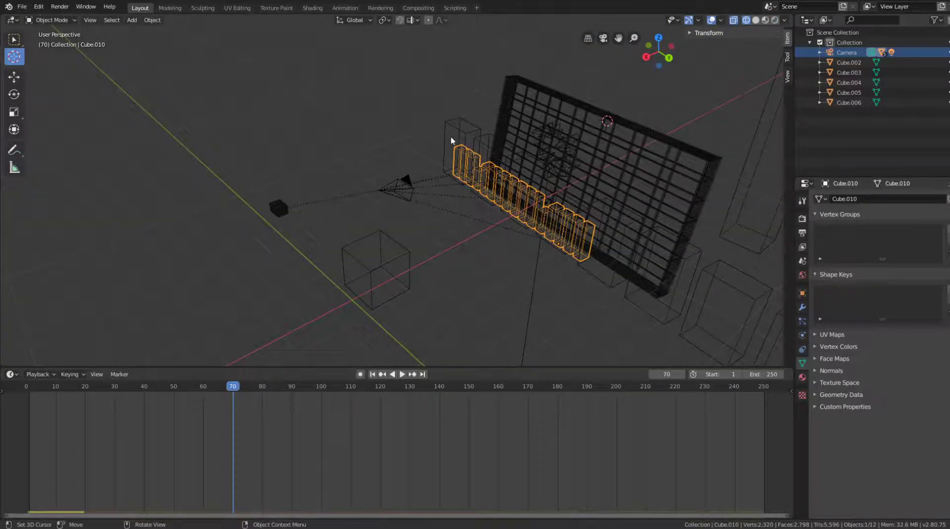
left_click(13, 76)
left_click(574, 110)
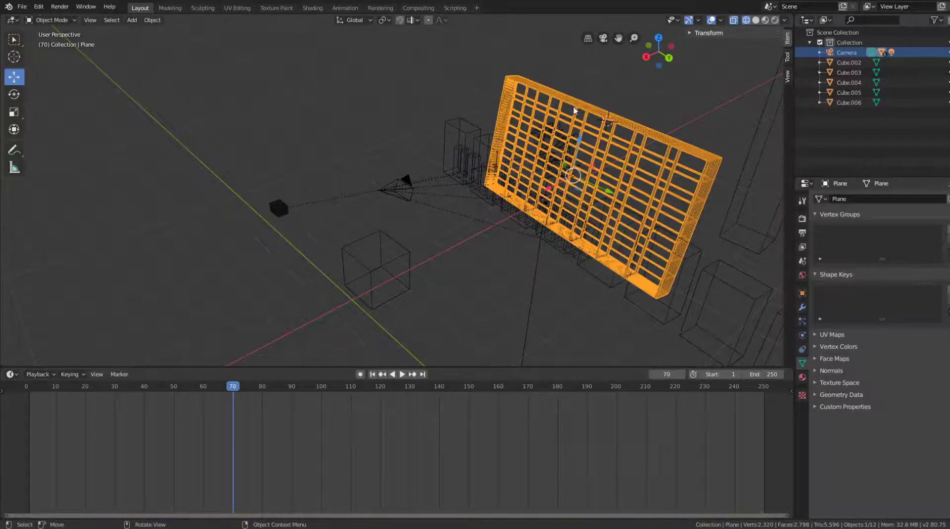
left_click_drag(551, 191, 456, 226)
middle_click_drag(456, 226, 553, 201)
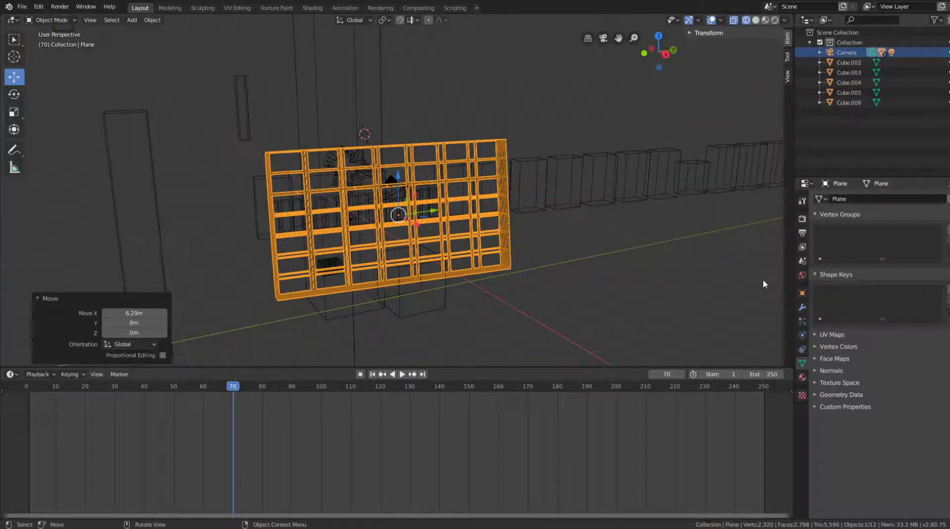
- Remove the Wireframe modifier from the grid plane and assign Material.001 to it
left_click(803, 377)
left_click(803, 307)
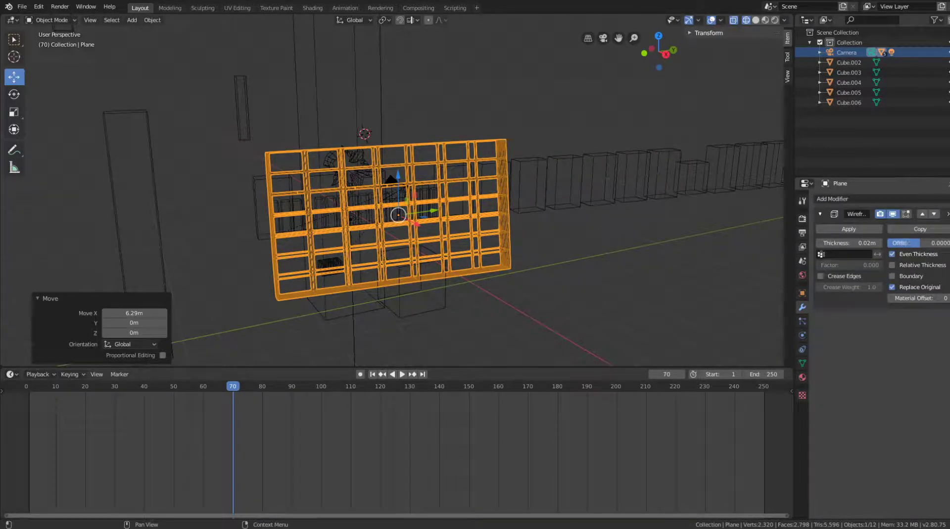
left_click(943, 229)
left_click(803, 377)
left_click(820, 241)
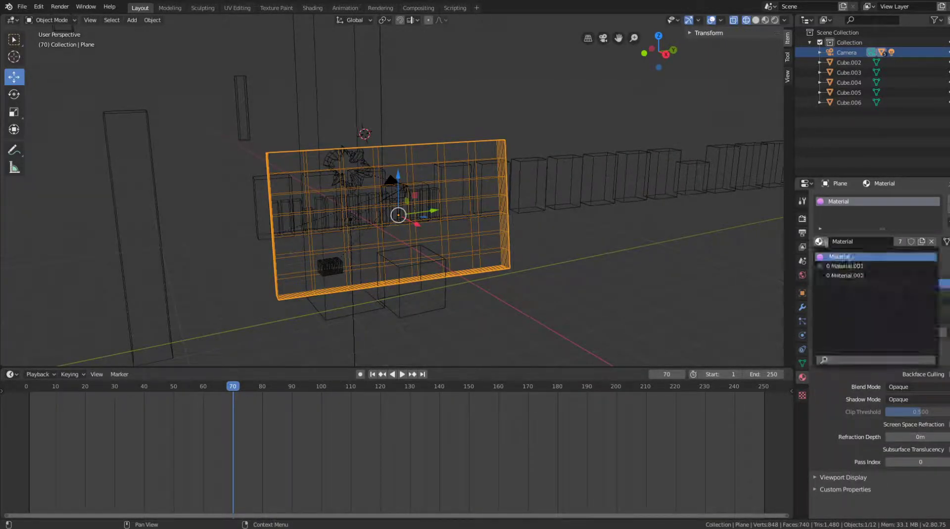
left_click(846, 267)
- Preview the glass panel in rendered shading by playing the animation to frame 81 and viewing it from above
left_click(776, 20)
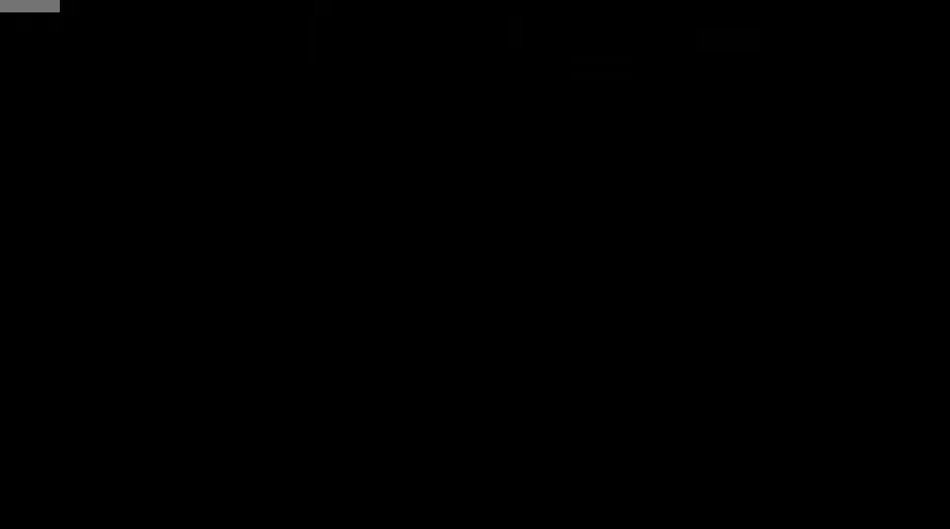
mouse_move(507, 114)
middle_mouse_down()
mouse_move(436, 152)
mouse_move(451, 152)
middle_mouse_up()
scroll(466, 137, "up", 3)
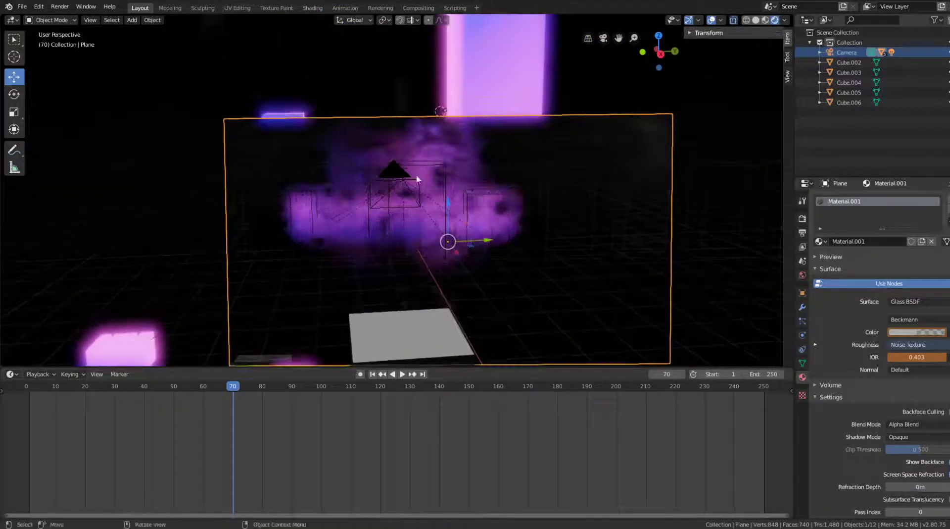
mouse_move(240, 386)
left_mouse_down()
mouse_move(148, 377)
mouse_move(250, 374)
left_mouse_up()
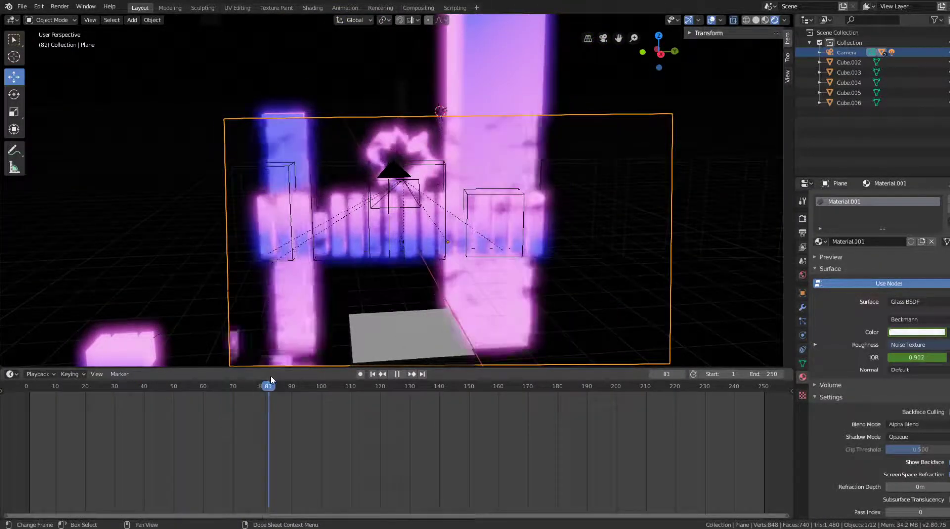
key("space")
middle_click_drag(324, 309, 542, 111)
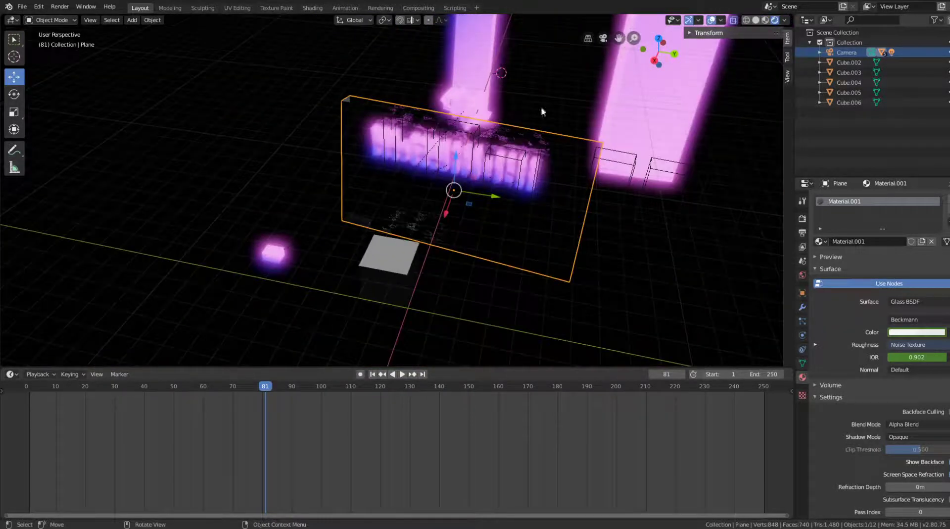
- Switch to solid shading, select the row of bars and show its Z Scale curve in the Graph Editor
left_click(756, 21)
mouse_move(589, 93)
middle_mouse_down()
mouse_move(505, 91)
mouse_move(552, 313)
middle_mouse_up()
left_click(549, 270)
left_click_drag(551, 268, 559, 267)
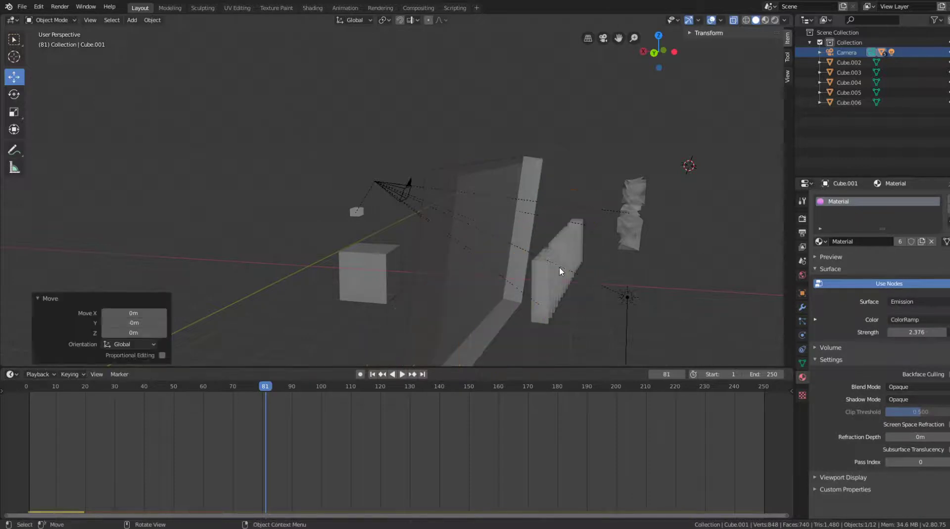
left_click(551, 281)
left_click(14, 374)
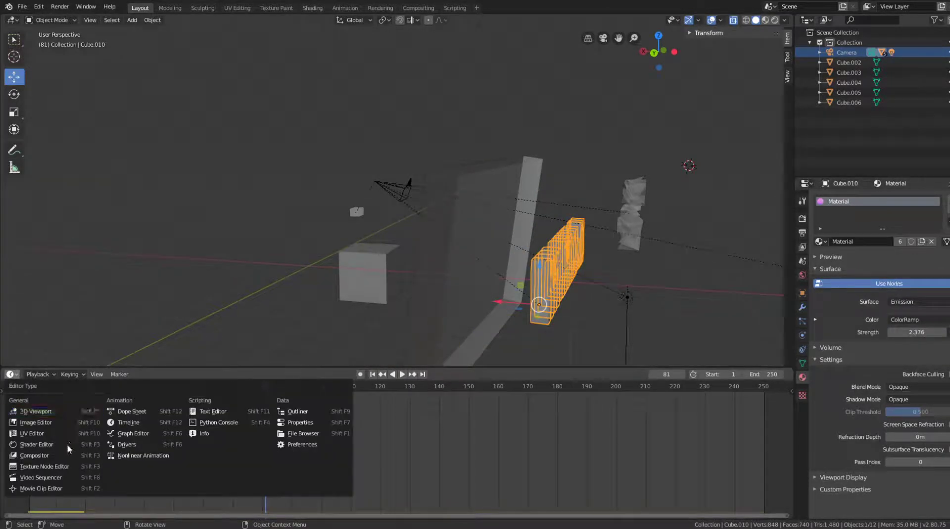
left_click(133, 433)
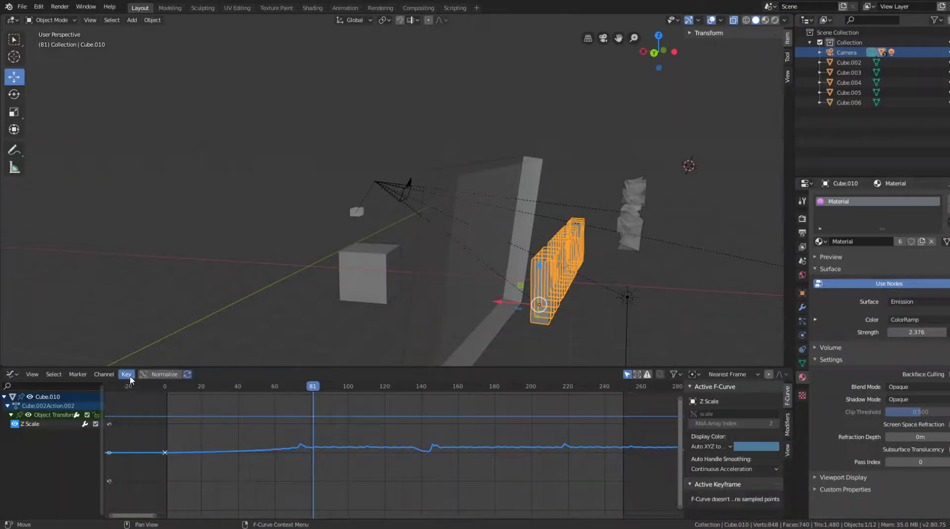
- View the Bake Sound to F-Curves settings for the bars' Z Scale curve and cancel without baking
left_click(127, 374)
left_click(186, 308)
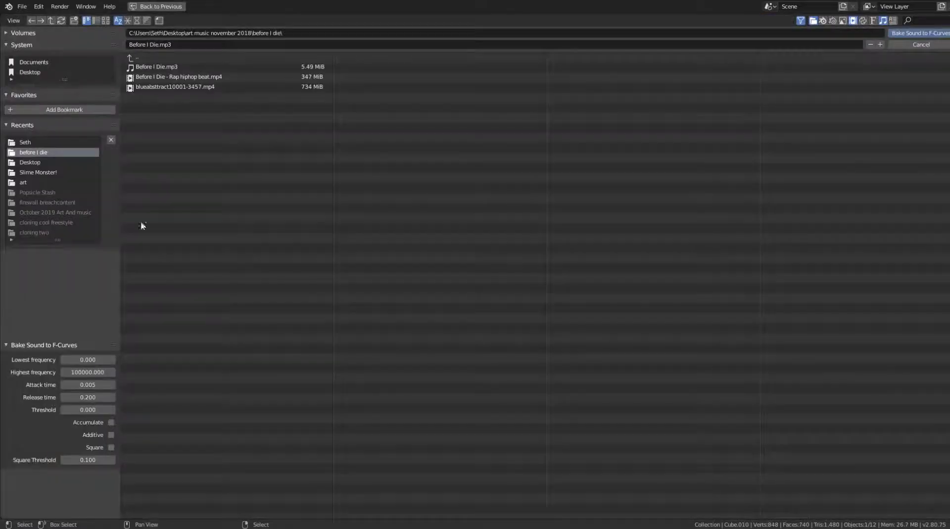
left_click(931, 46)
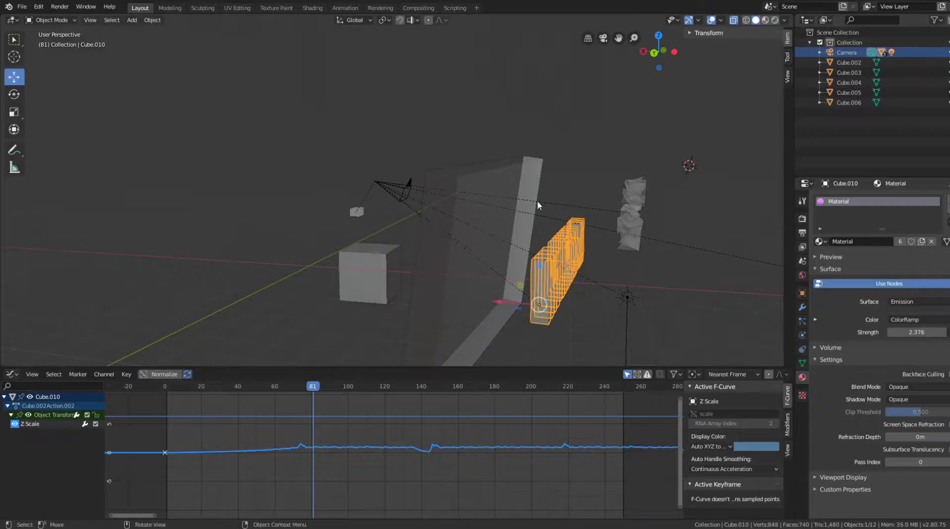
- Go to frame 0 and inspect the row of bars behind the glass panel
middle_click_drag(648, 171, 594, 198)
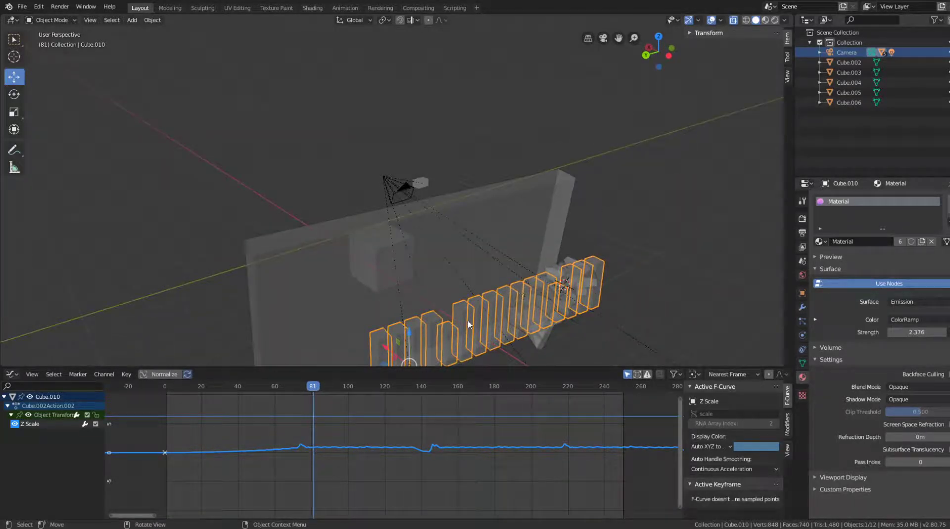
middle_click_drag(470, 324, 462, 192)
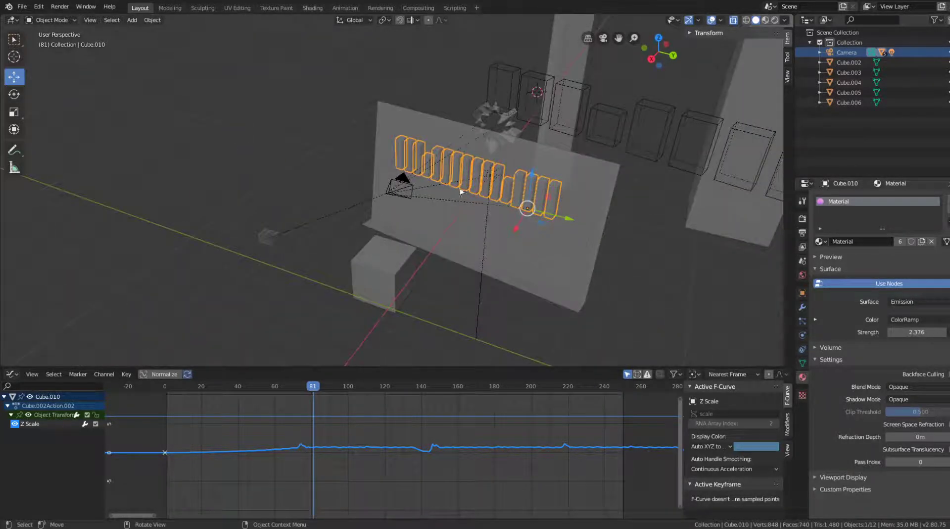
key("shift+Left")
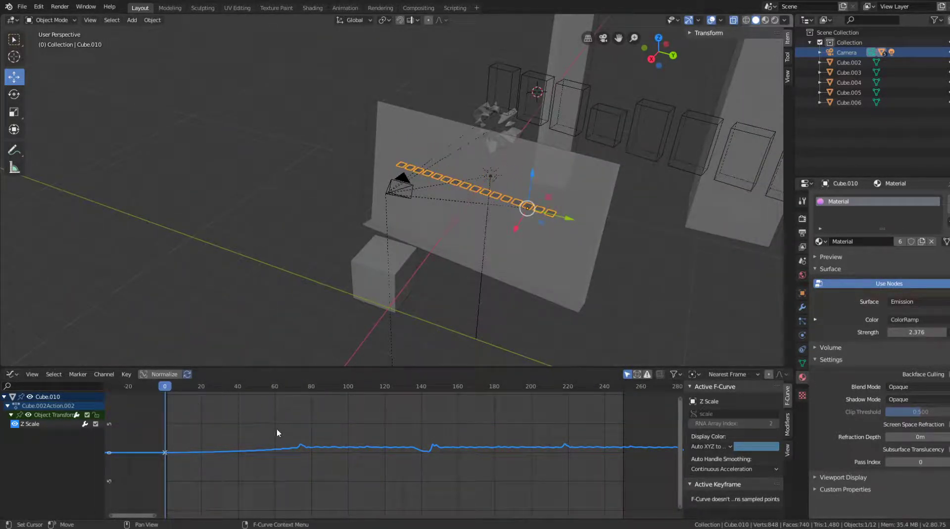
middle_click_drag(393, 217, 500, 255)
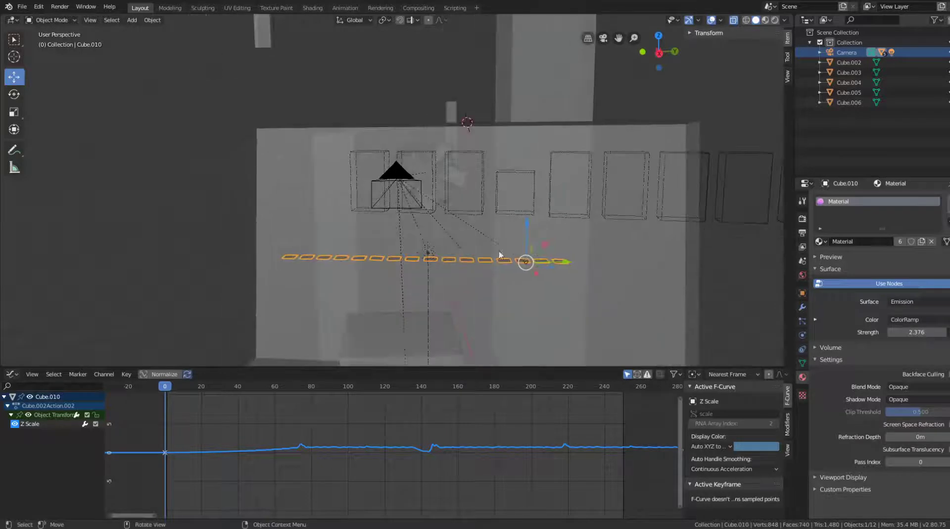
middle_click_drag(524, 185, 516, 246)
- Select the glass panel and show its Material.001 nodes in the Shader Editor in place of the 3D viewport
left_click(635, 268)
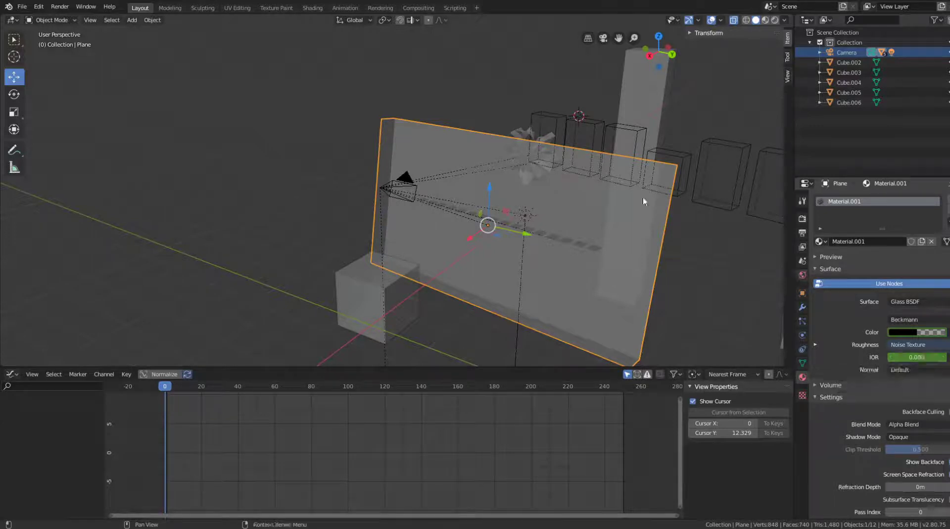
left_click(12, 20)
left_click(31, 69)
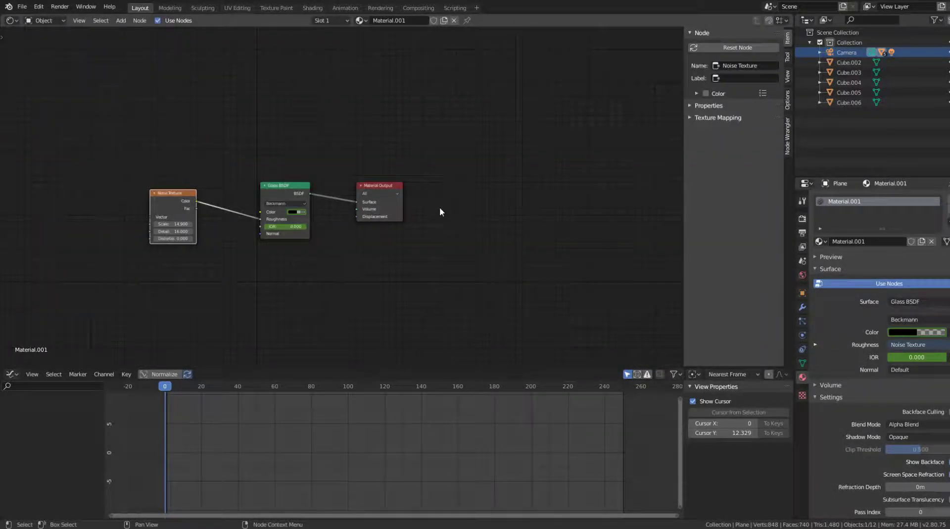
- Try to keyframe the Glass BSDF color, and expand the Material.001 channels for that node in the Graph Editor
key("i")
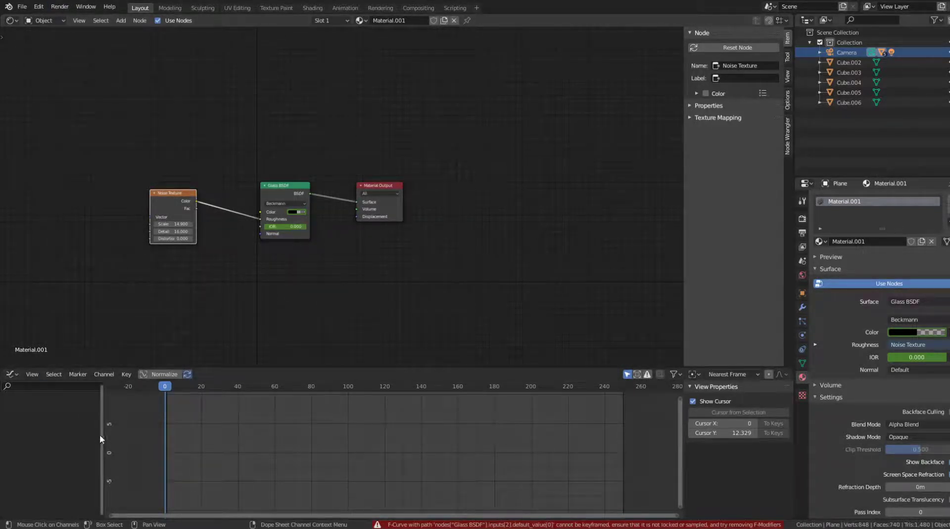
left_click(285, 187)
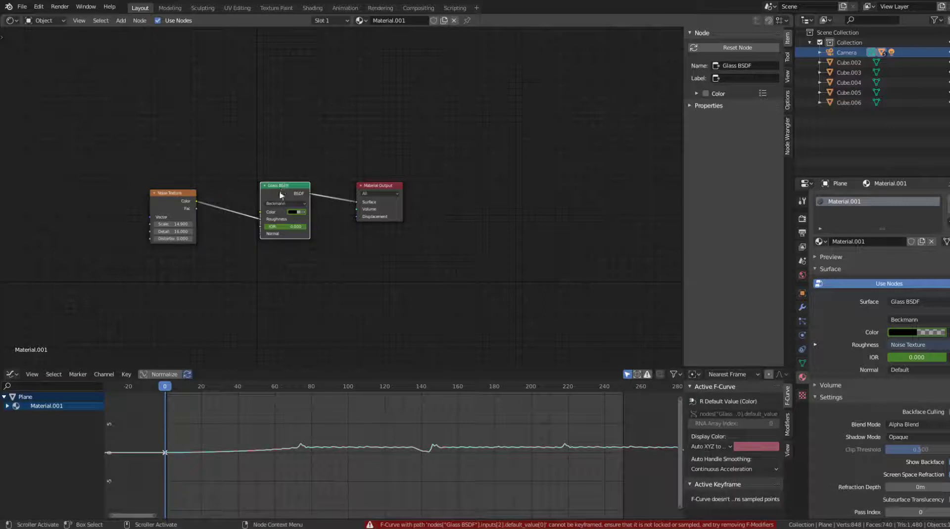
left_click(8, 406)
left_click(55, 415)
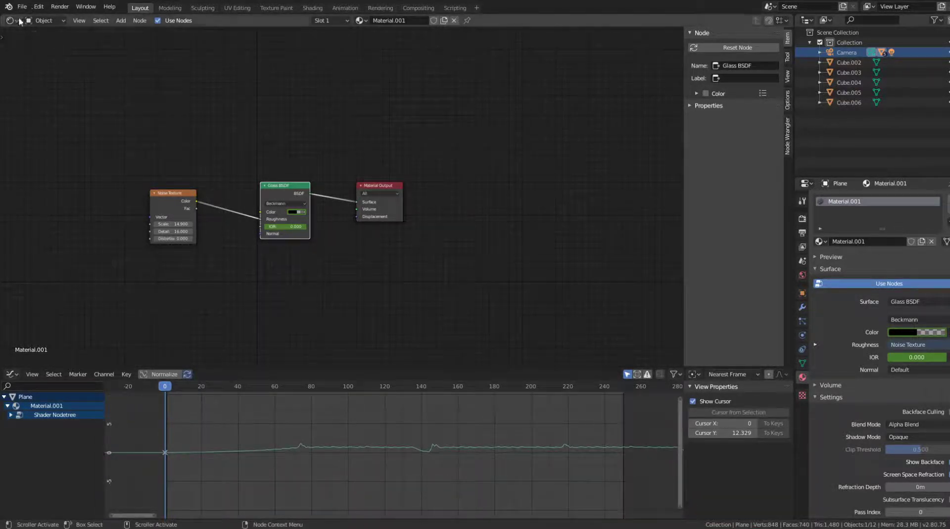
- Keyframe the Noise Texture node's Scale and Distortion values at frame 0
left_click(20, 22)
key("i")
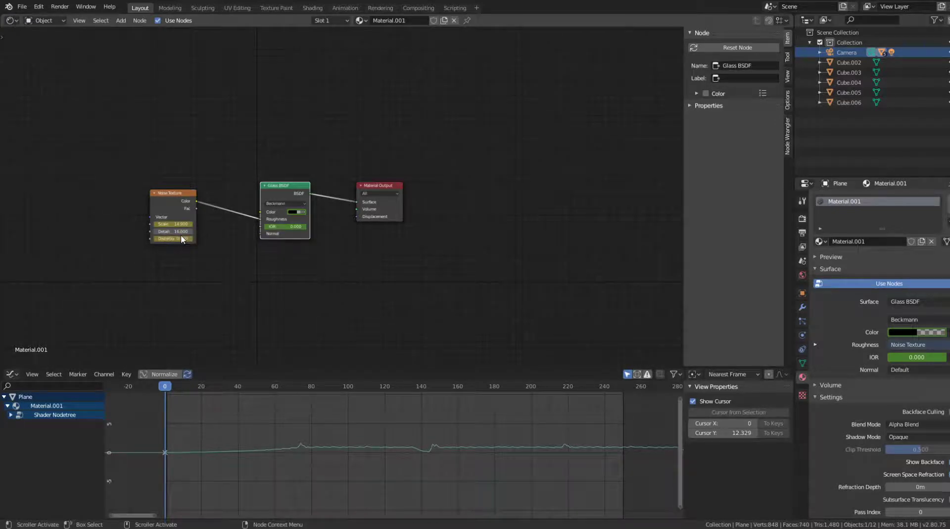
left_click(11, 20)
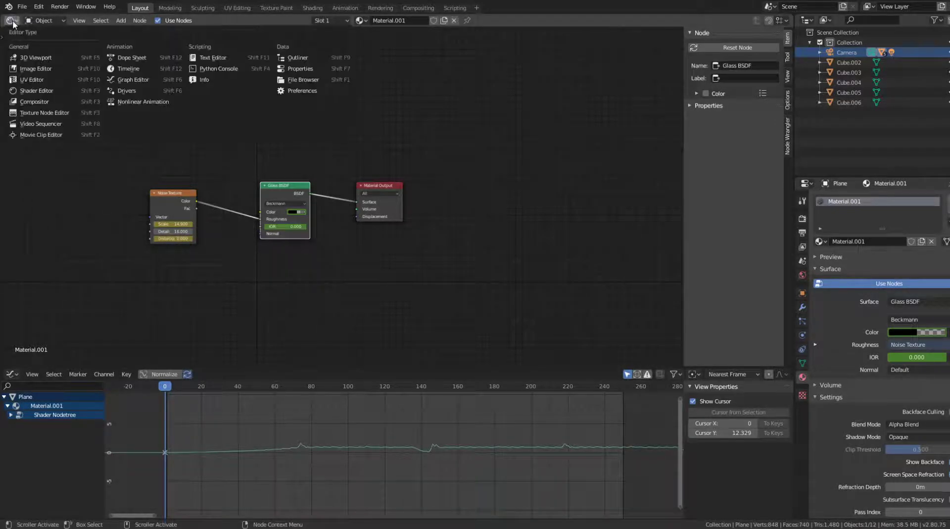
left_click(54, 93)
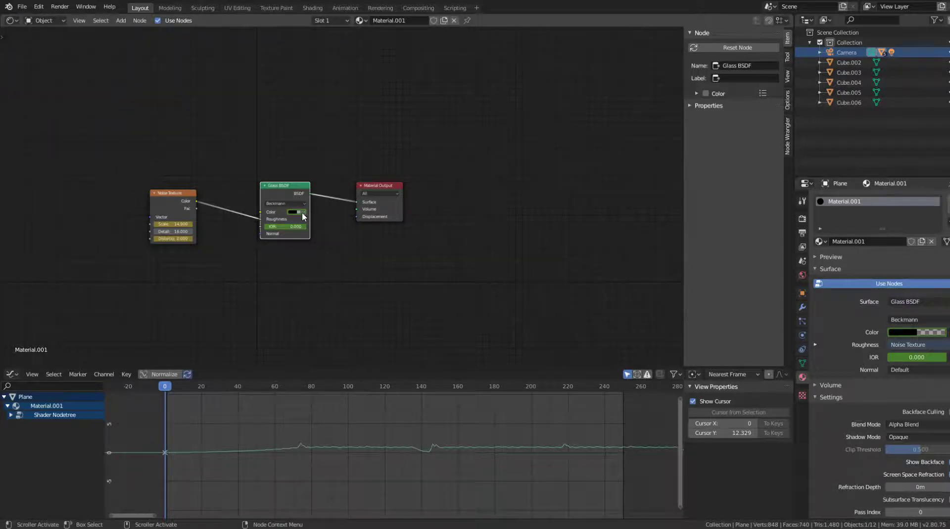
left_click(13, 21)
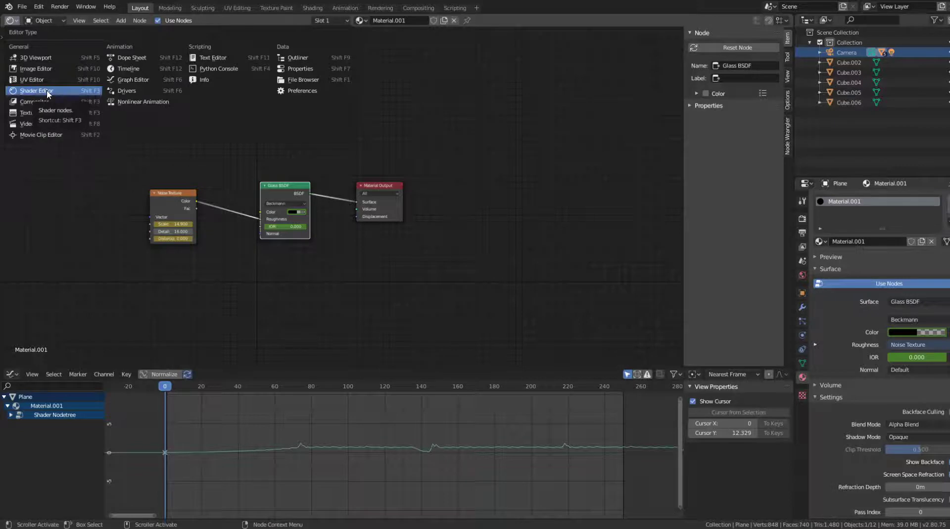
left_click(48, 94)
- Change the Glass BSDF color to a pale lavender and try to keyframe it at frame 0
left_click(300, 213)
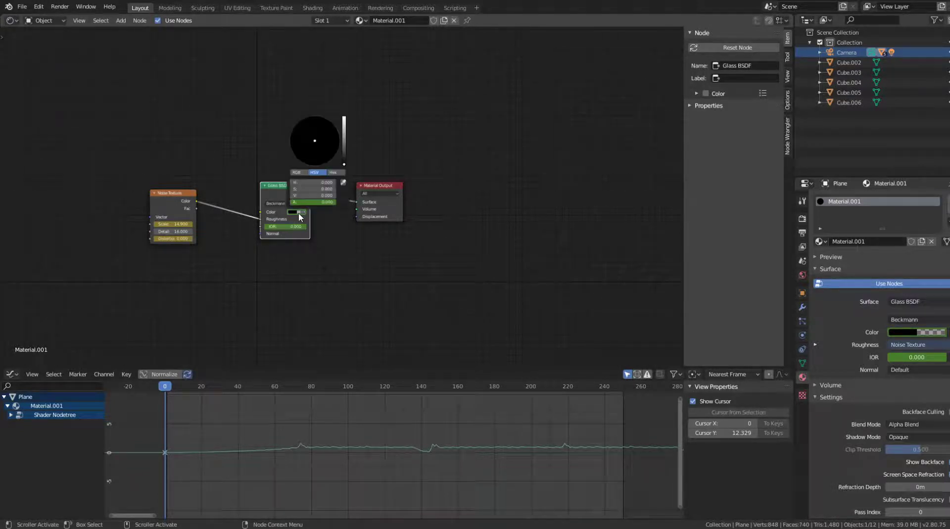
left_click(344, 128)
left_click(318, 140)
left_click(282, 169)
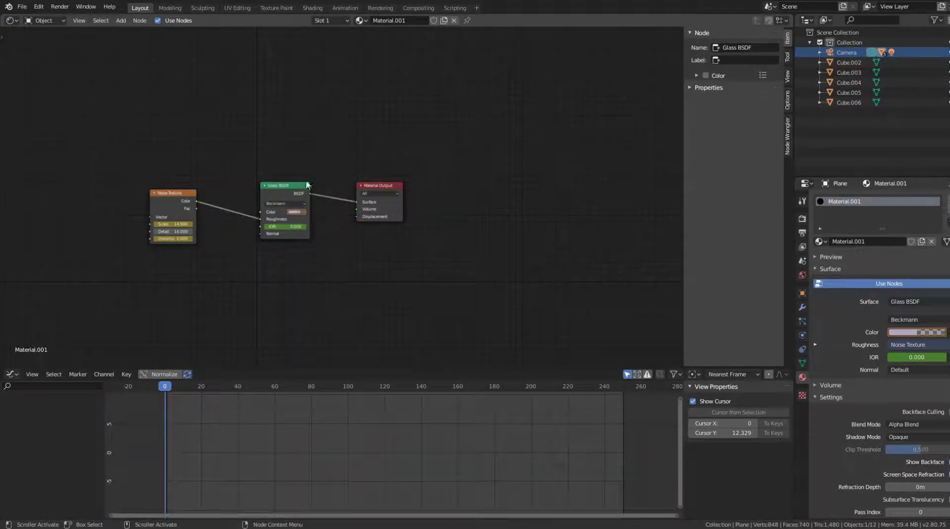
key("i")
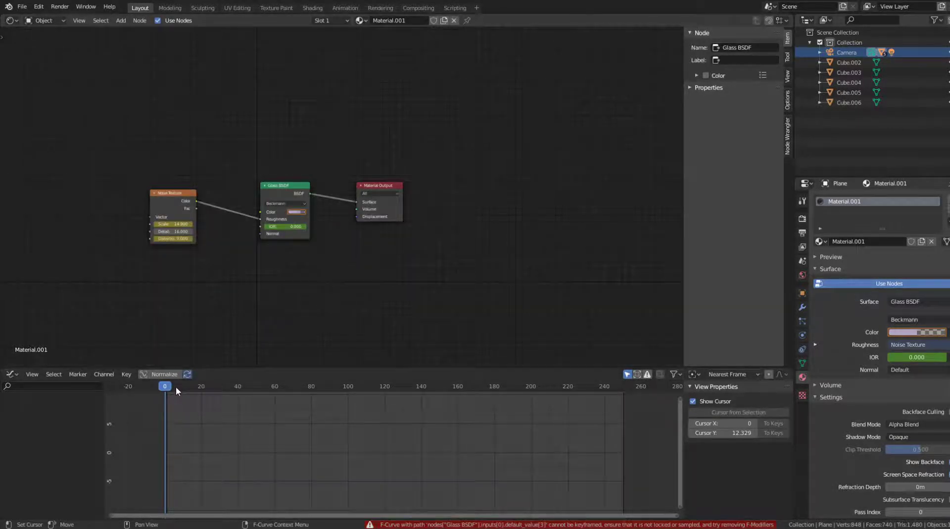
- Go to frame 95 and set the Glass BSDF color to bright green
left_click_drag(176, 386, 338, 386)
left_click(303, 212)
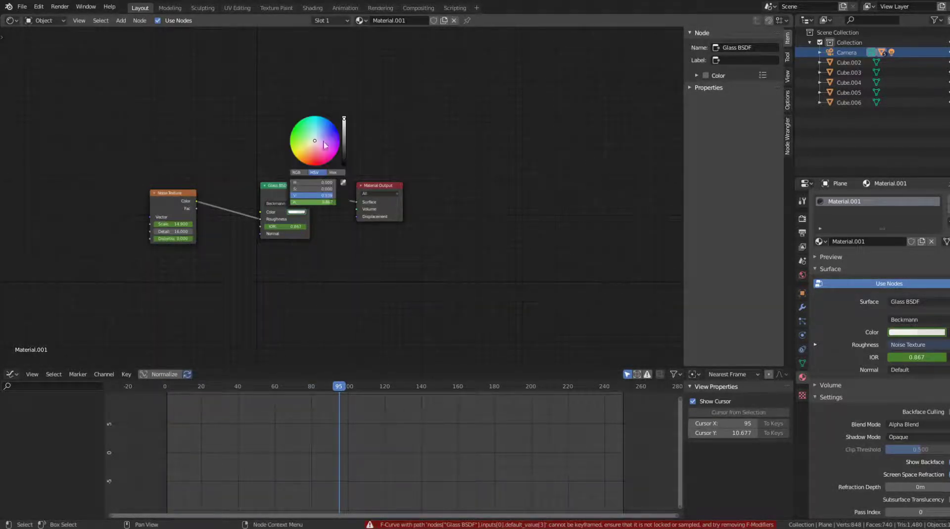
left_click(293, 129)
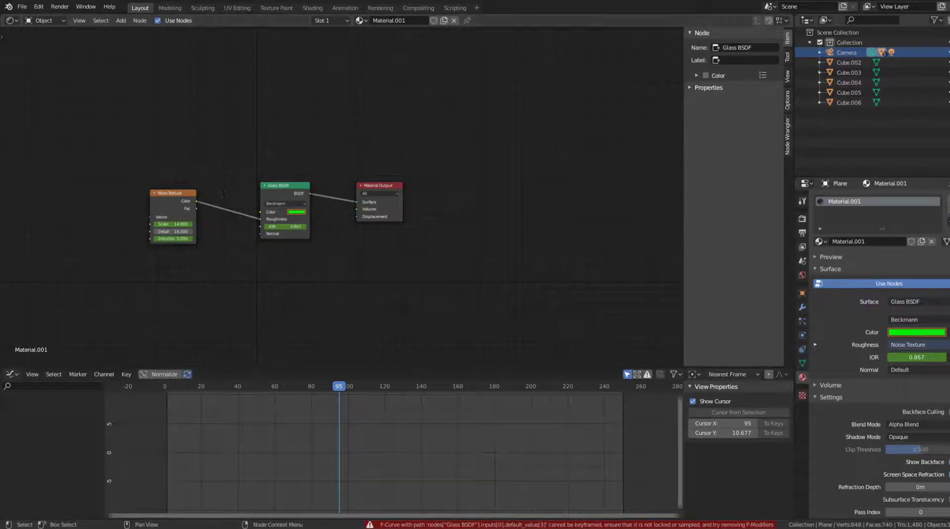
- Show the 3D viewport in place of the Shader Editor and move the camera -1.34 m along the X axis
left_click(11, 20)
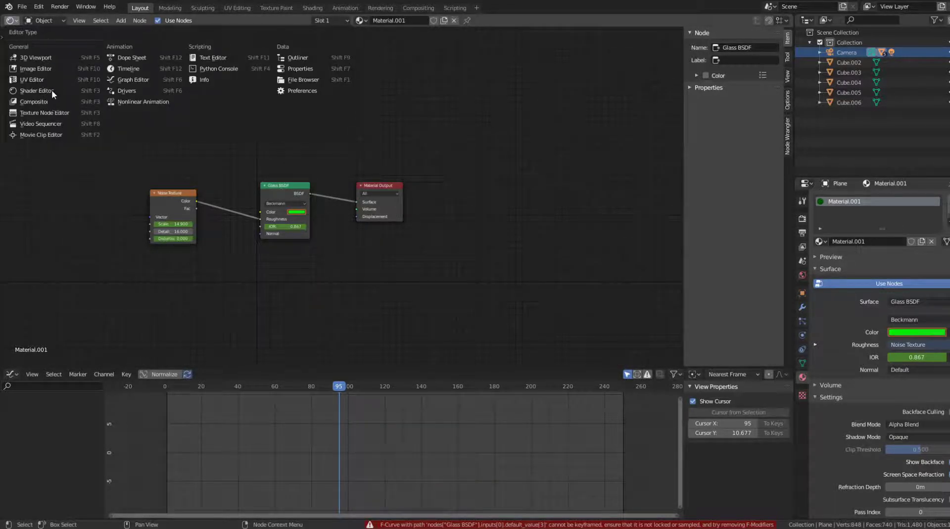
left_click(43, 59)
middle_click_drag(424, 159, 447, 164)
left_click(395, 192)
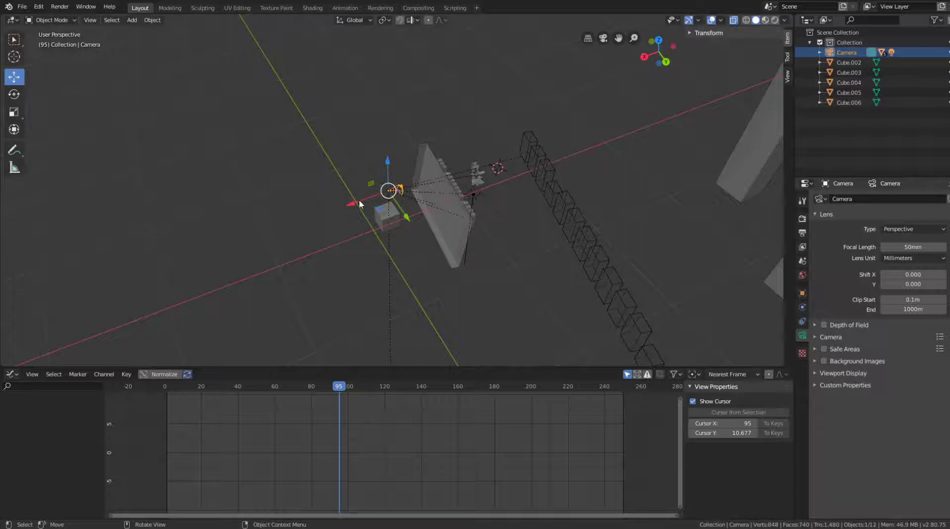
mouse_move(344, 207)
left_mouse_down()
mouse_move(384, 191)
mouse_move(360, 203)
left_mouse_up()
middle_click_drag(360, 203, 460, 183)
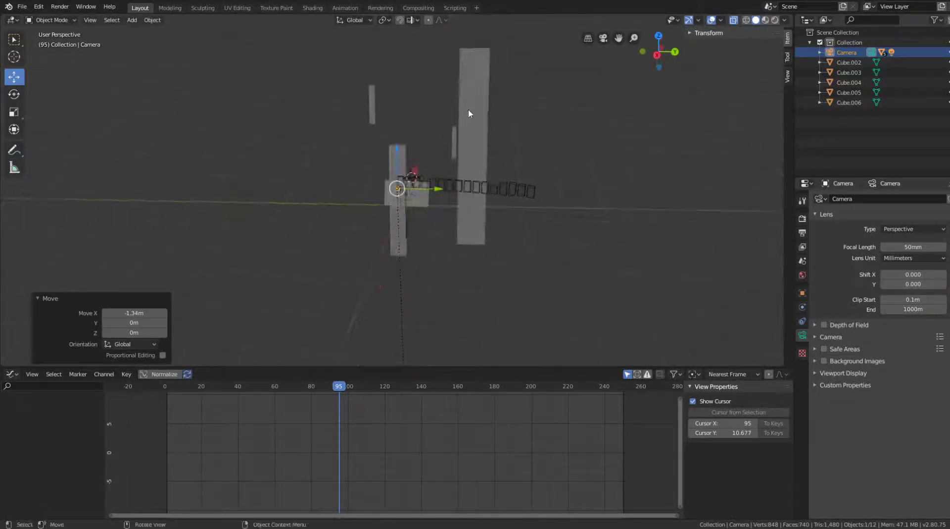
- Inspect the glowing pillars and the small cube near the origin in rendered shading, and return to solid shading
left_click(470, 178)
left_click(397, 163)
middle_click_drag(398, 163, 421, 178)
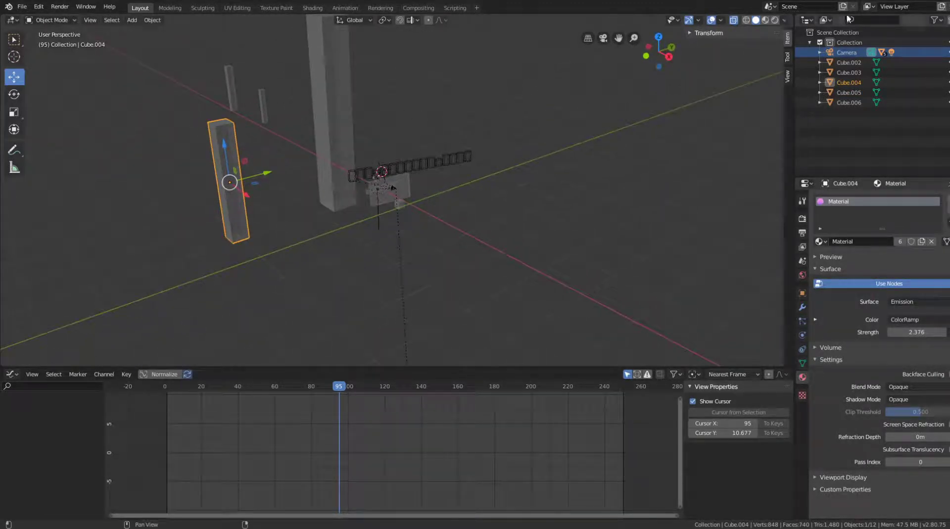
left_click(776, 20)
mouse_move(482, 57)
middle_mouse_down()
mouse_move(521, 73)
mouse_move(510, 106)
mouse_move(384, 159)
mouse_move(436, 206)
mouse_move(421, 200)
middle_mouse_up()
left_click(405, 198)
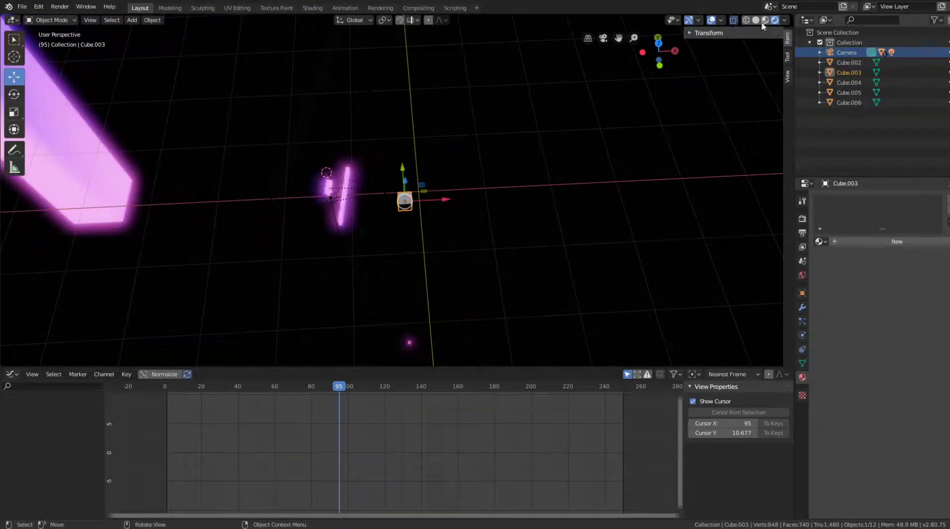
left_click(711, 20)
left_click(711, 19)
left_click(756, 20)
middle_click_drag(530, 109, 511, 120)
- Move the camera further along the X axis
left_click(386, 186)
middle_click_drag(386, 186, 447, 203)
key("g")
key("x")
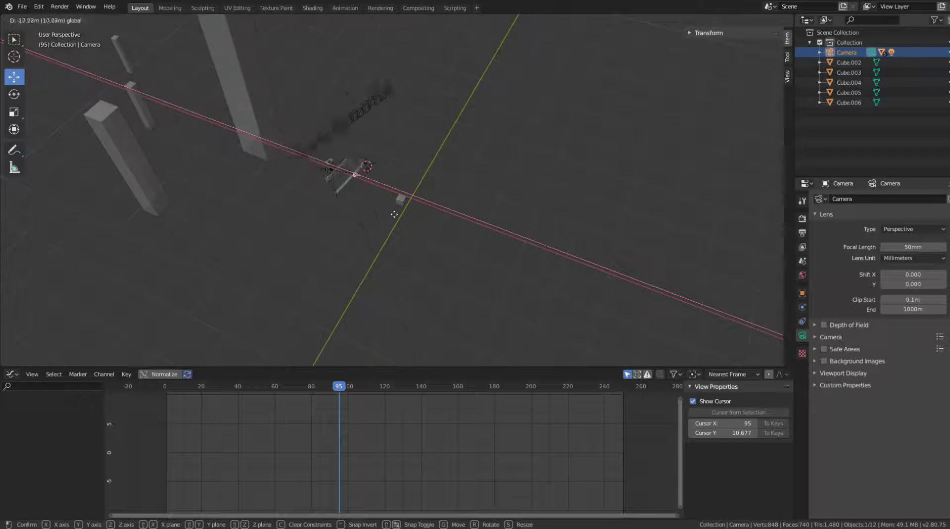
left_click(471, 257)
middle_click_drag(628, 236, 346, 223)
- Duplicate the row of bars in place and set the copy's rigid body type to Active
left_click(310, 241)
scroll(320, 232, "up", 3)
scroll(359, 216, "up", 5)
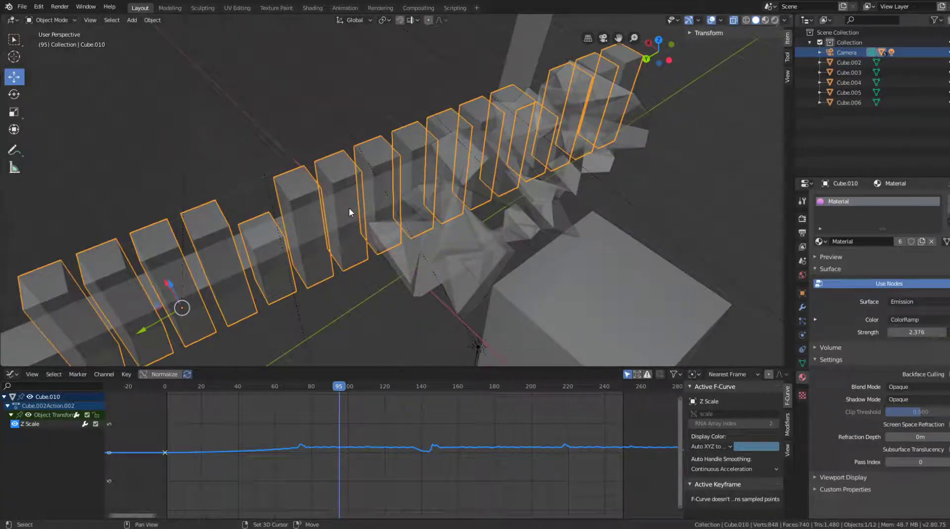
key("shift+d")
right_click(349, 204)
left_click(803, 333)
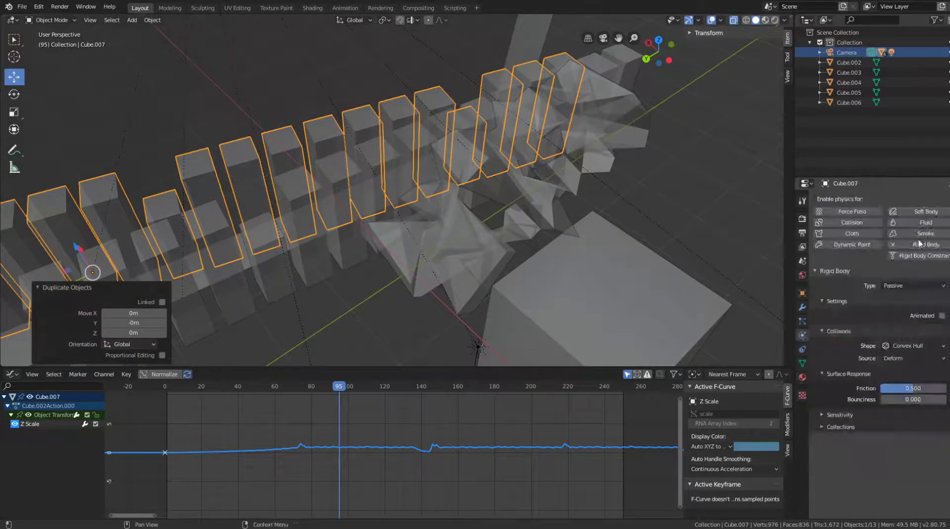
left_click(904, 286)
left_click(903, 299)
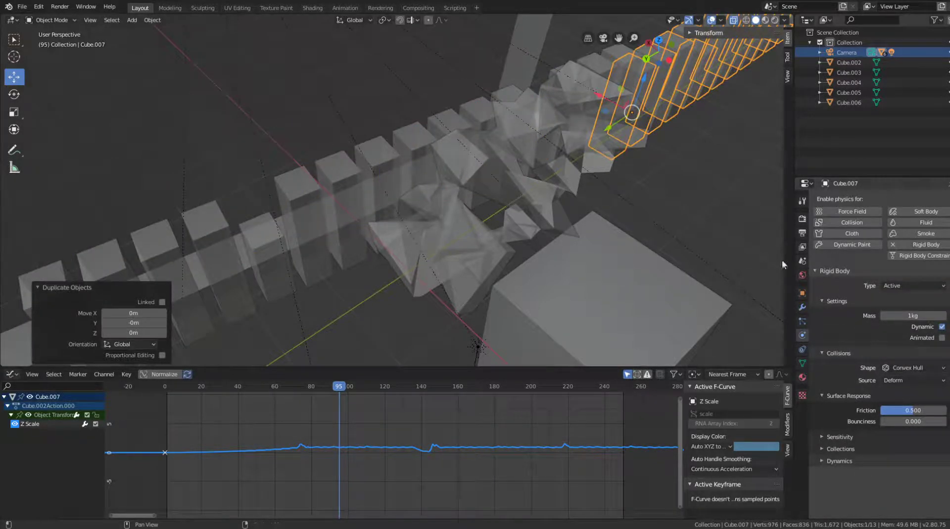
- Try to shift the duplicated row of bars along the Y axis, and select the original row for comparison
scroll(463, 174, "down", 4)
middle_click_drag(462, 175, 515, 173)
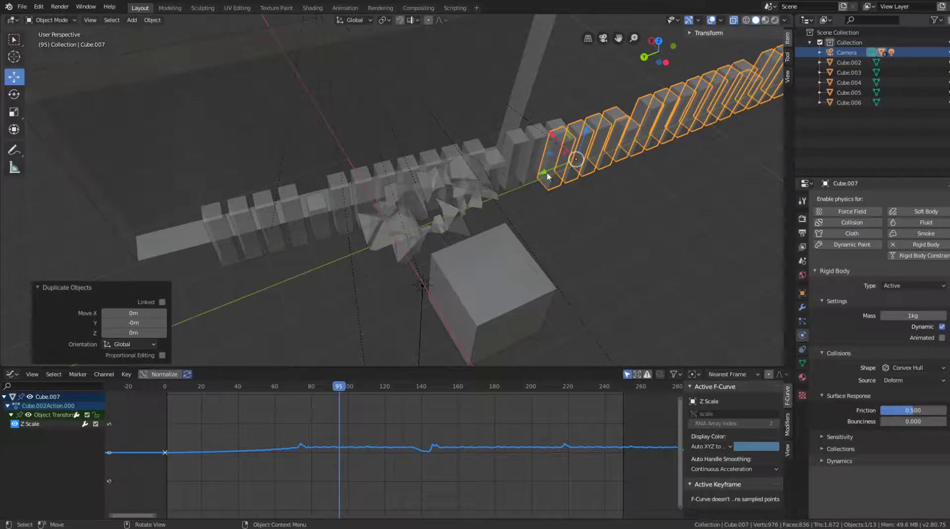
left_click_drag(547, 173, 297, 228)
left_click(277, 201)
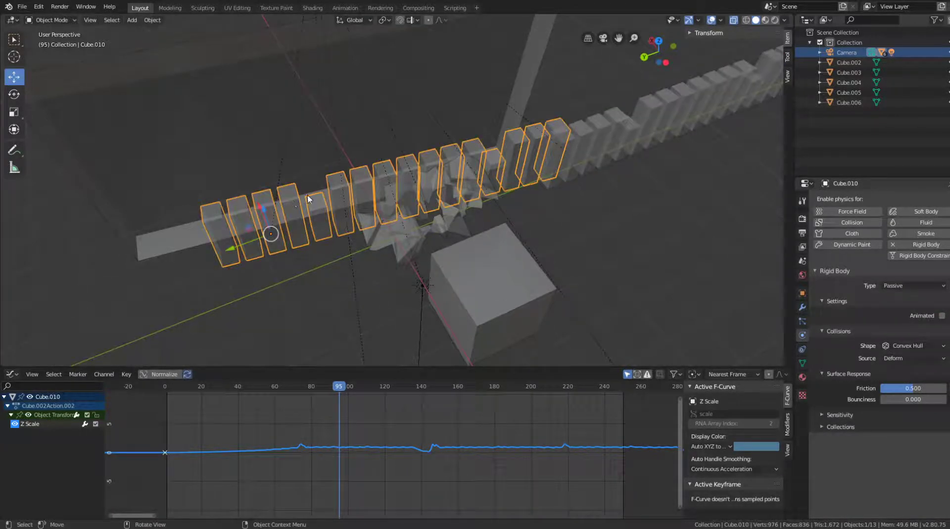
- Clear the Z Scale keyframes from the duplicated row of bars
left_click(619, 126)
left_click(726, 33)
right_click(733, 171)
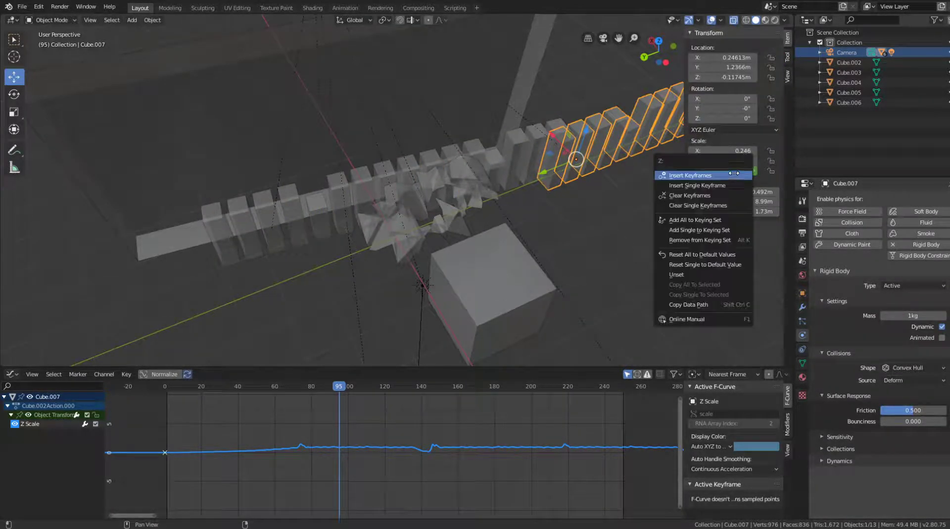
left_click(690, 195)
left_click(703, 32)
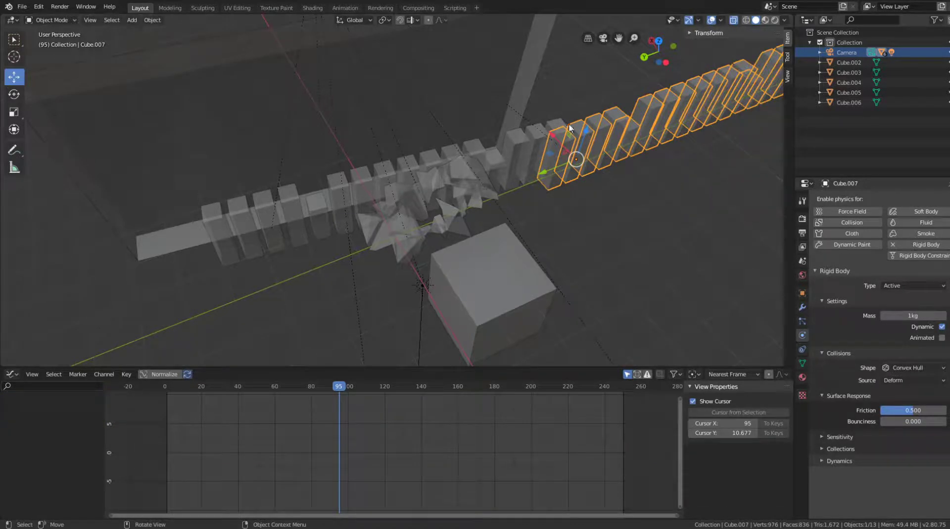
- Move the duplicated row of bars 7.76 m along the Y axis
key("g")
key("y")
left_click(274, 180)
middle_click_drag(274, 180, 460, 138)
key("g")
key("y")
right_click(299, 205)
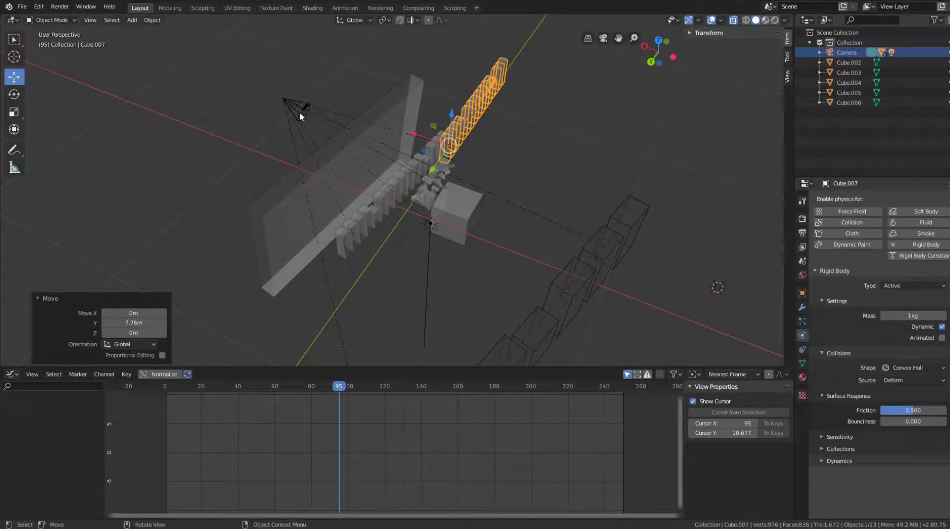
- Duplicate the original row of bars and scale the copy uniformly by 1.726
left_click(299, 113)
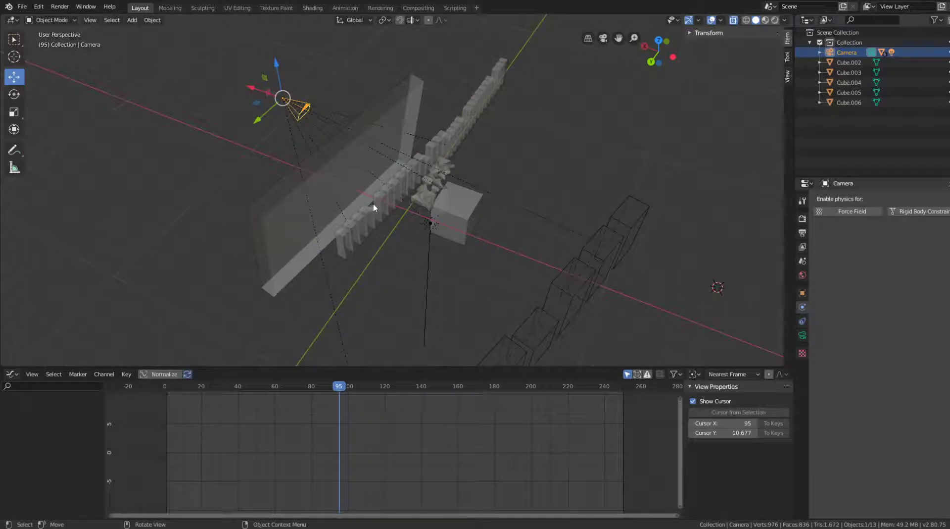
middle_click_drag(405, 145, 385, 219)
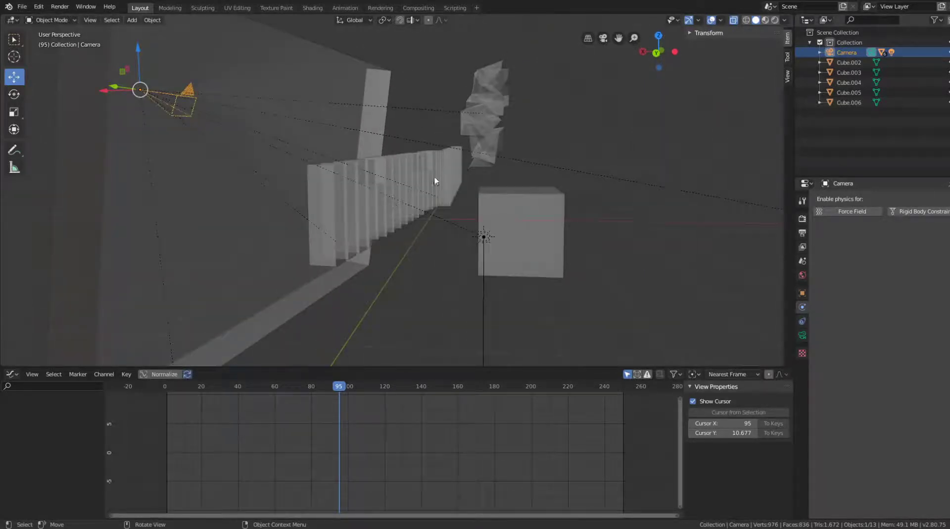
middle_click_drag(435, 180, 384, 240)
left_click(384, 239)
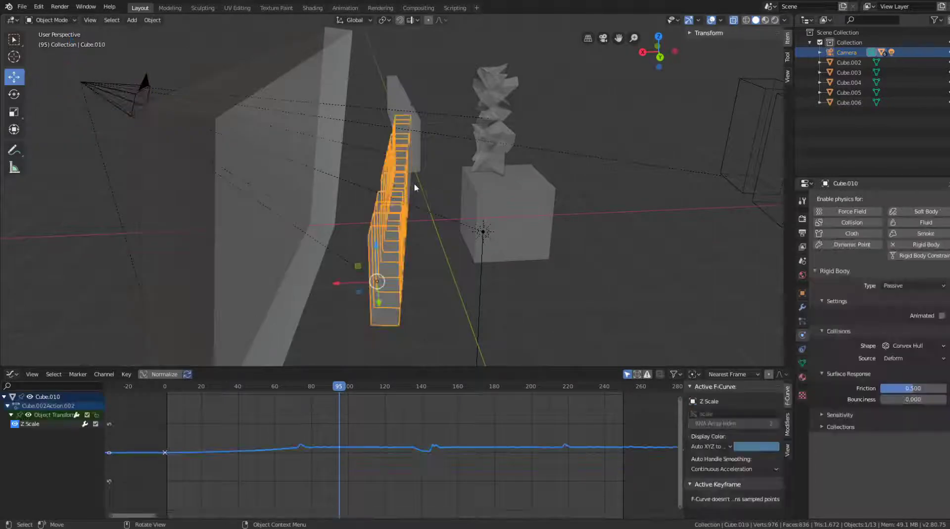
key("shift+d")
key("s")
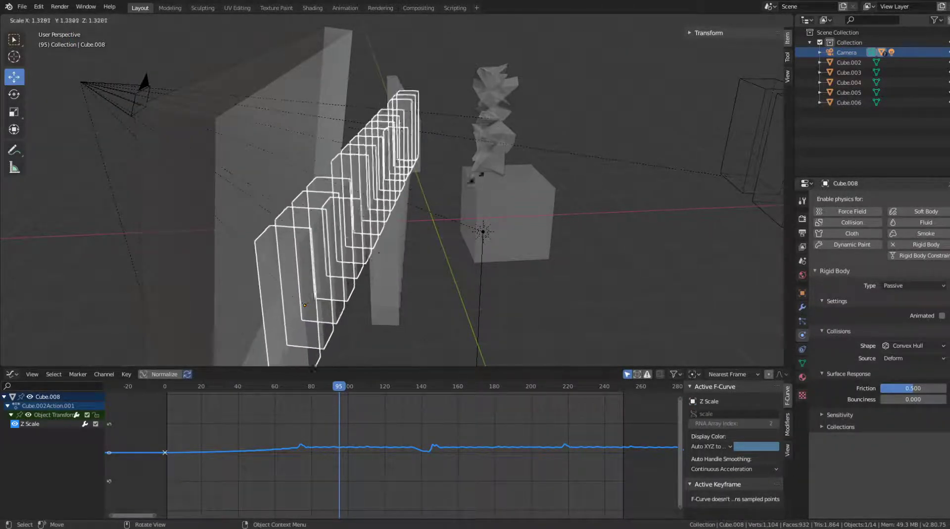
left_click(315, 367)
middle_click_drag(411, 113, 381, 144)
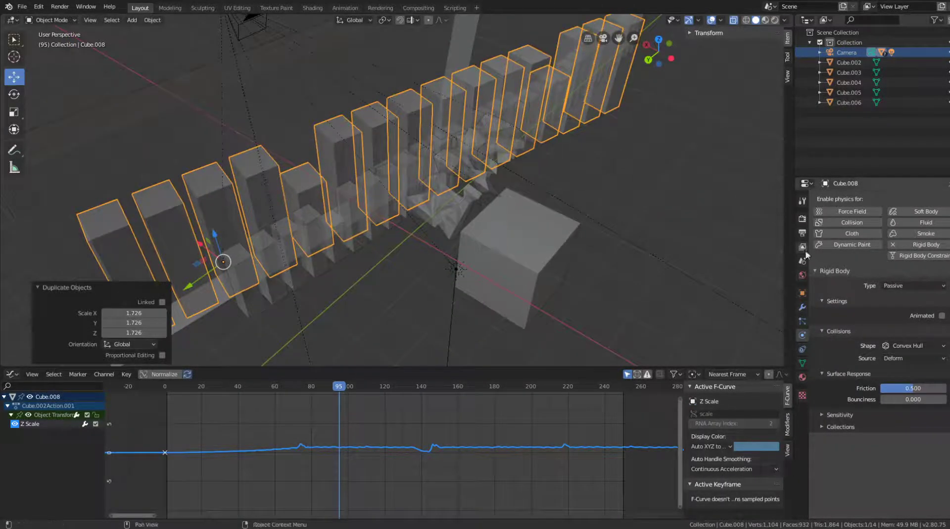
- Play the animation through the camera in rendered shading to examine the rows of bars behind the glass panel
middle_click_drag(598, 107, 391, 217)
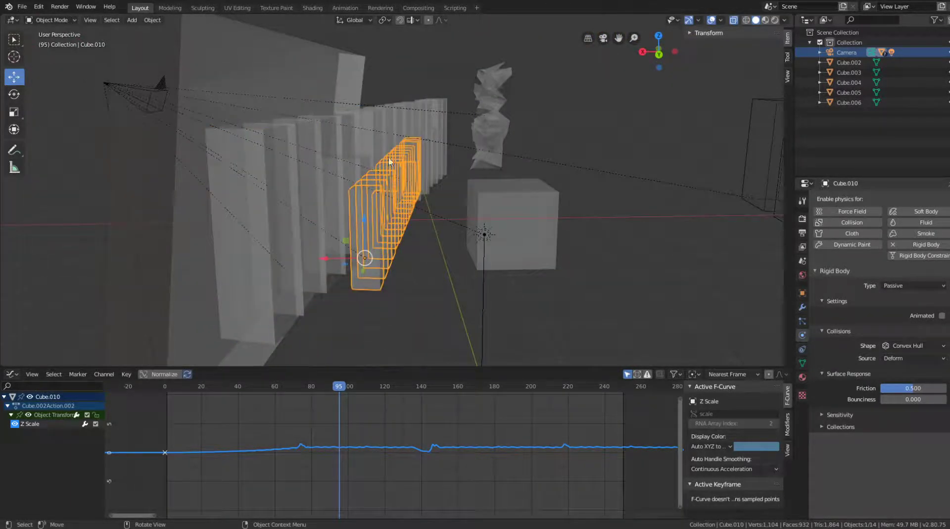
key("KP_0")
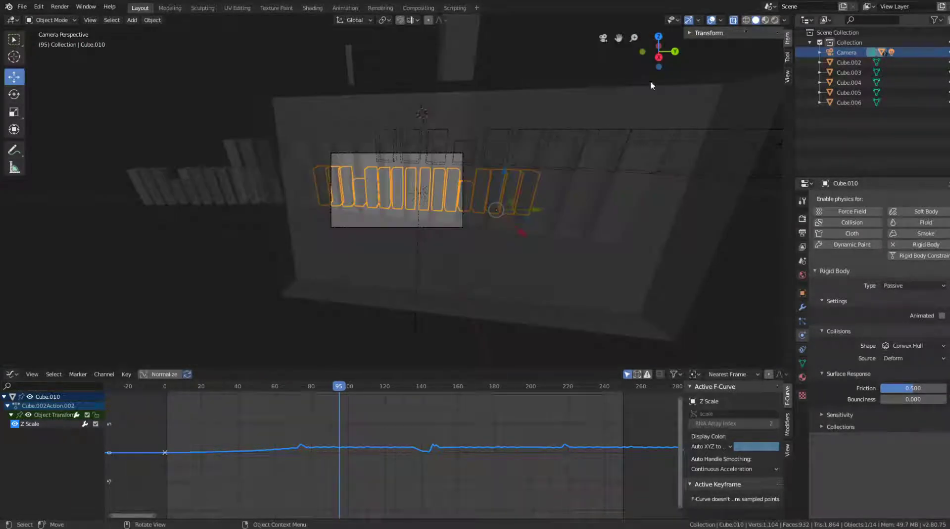
left_click(775, 20)
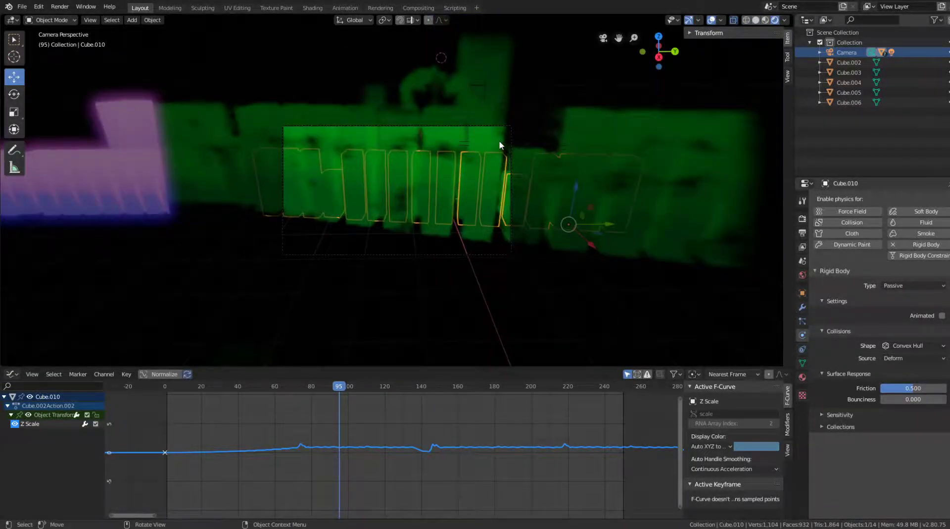
scroll(498, 142, "down", 3)
key("space")
key("space")
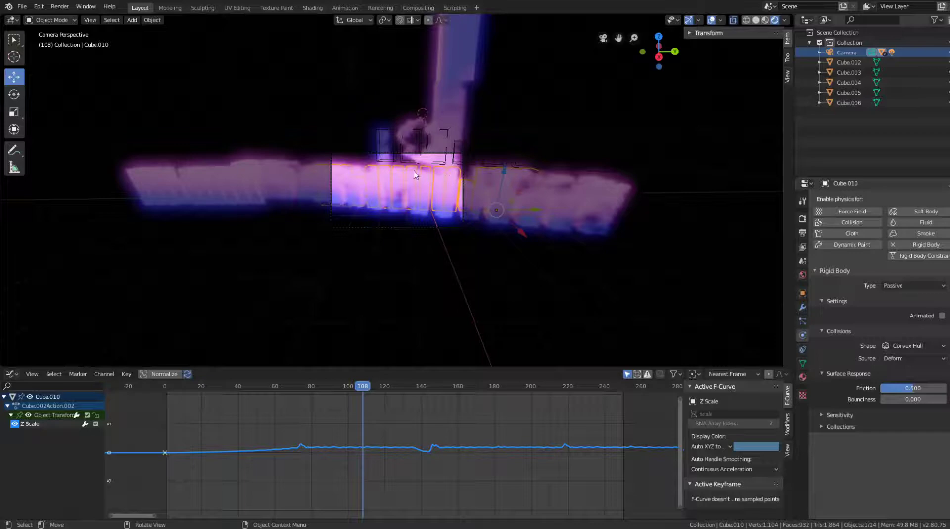
scroll(415, 174, "up", 3)
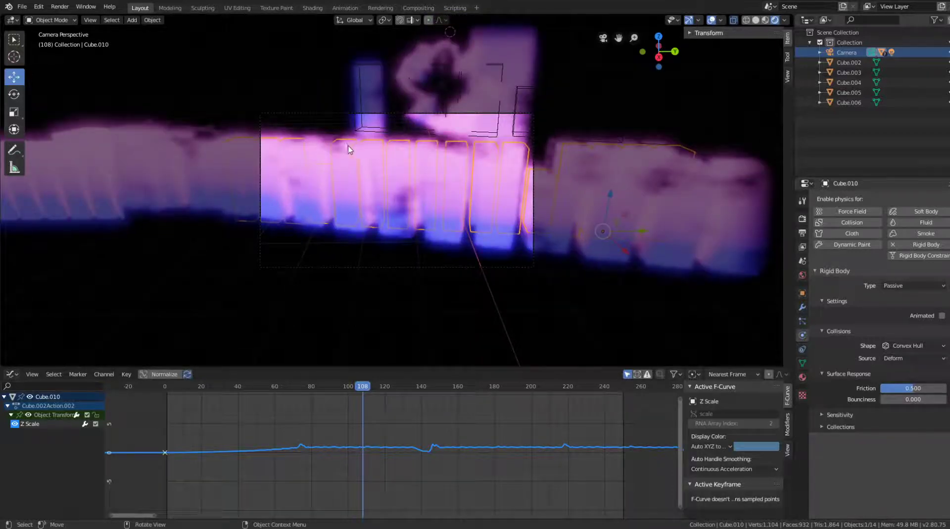
key("space")
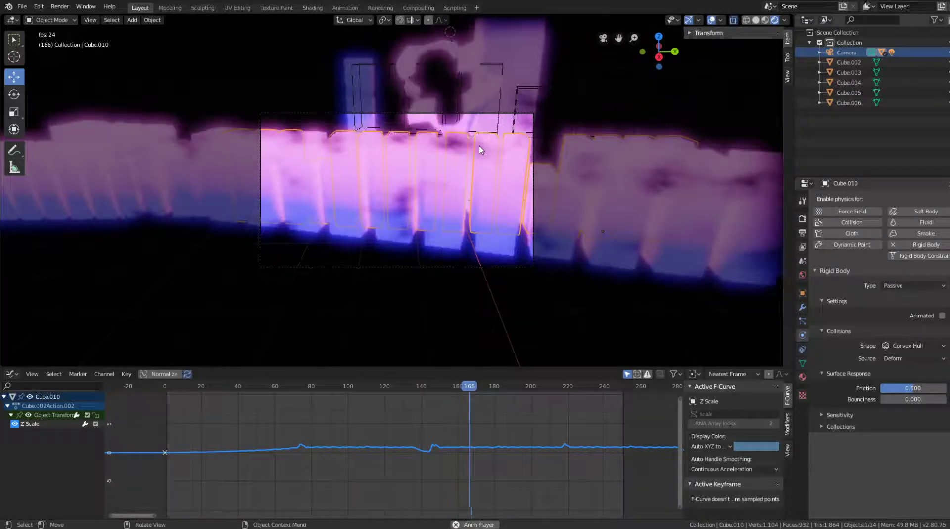
key("space")
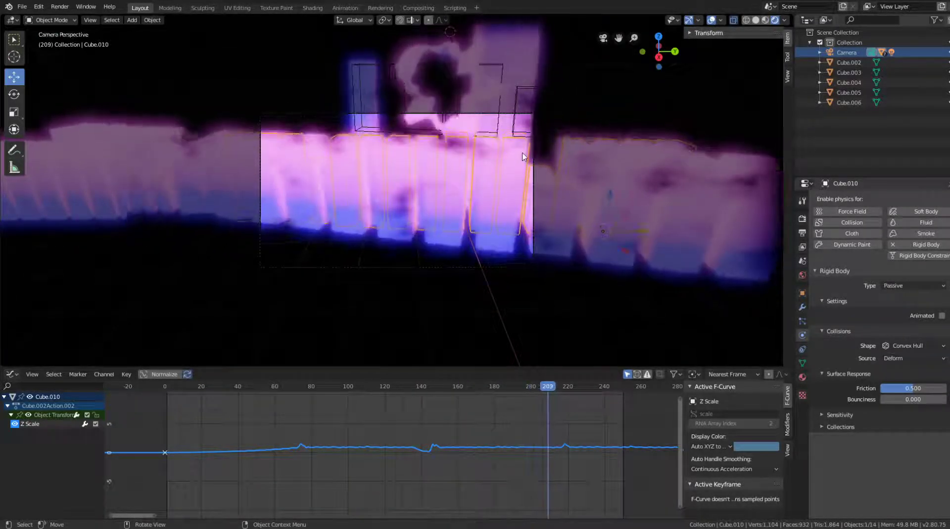
- Select the displaced circle object above the glass panel to bring up its animation curves
middle_click_drag(524, 161, 427, 151)
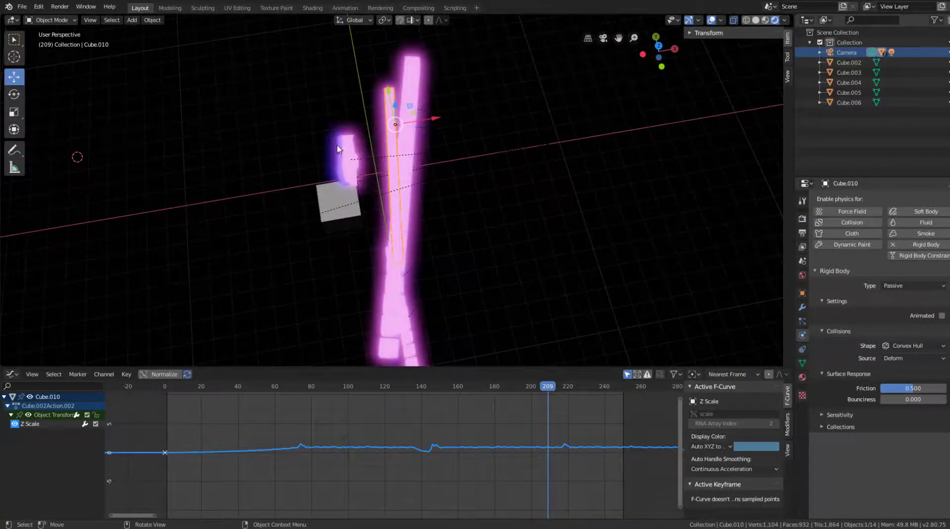
left_click_drag(426, 151, 449, 136)
mouse_move(448, 137)
middle_mouse_down()
mouse_move(372, 124)
mouse_move(436, 144)
mouse_move(458, 126)
mouse_move(450, 120)
middle_mouse_up()
left_click(393, 116)
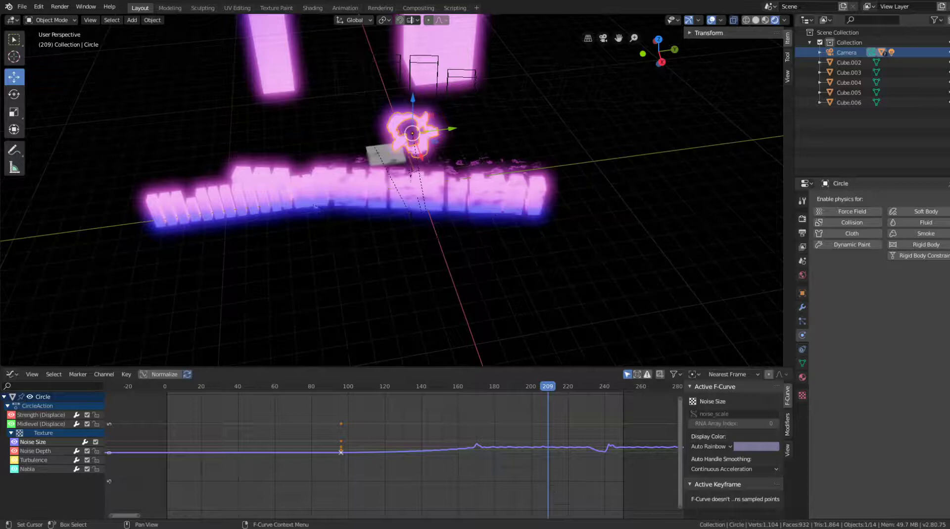
- Examine the other project's visualizer image in the Blender Render window, and return to the visualizer tutorial.blend window
left_click(475, 290)
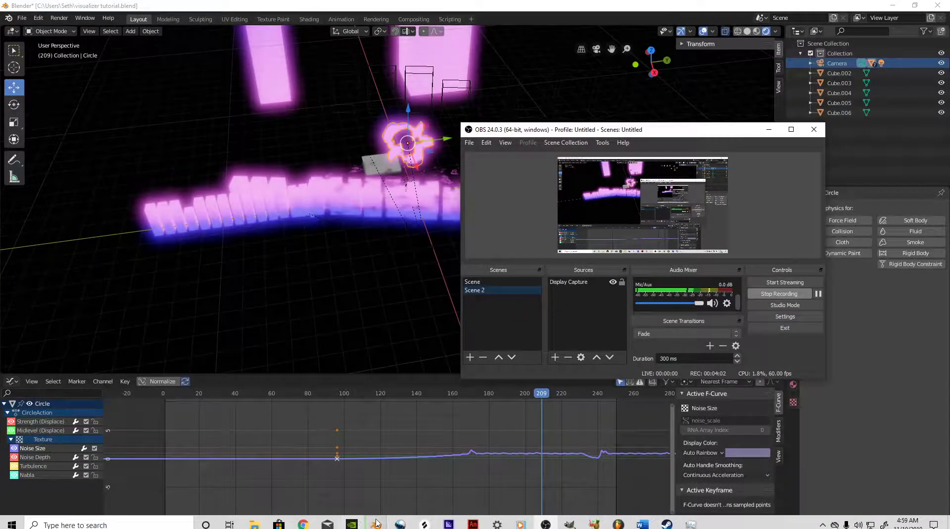
mouse_move(376, 522)
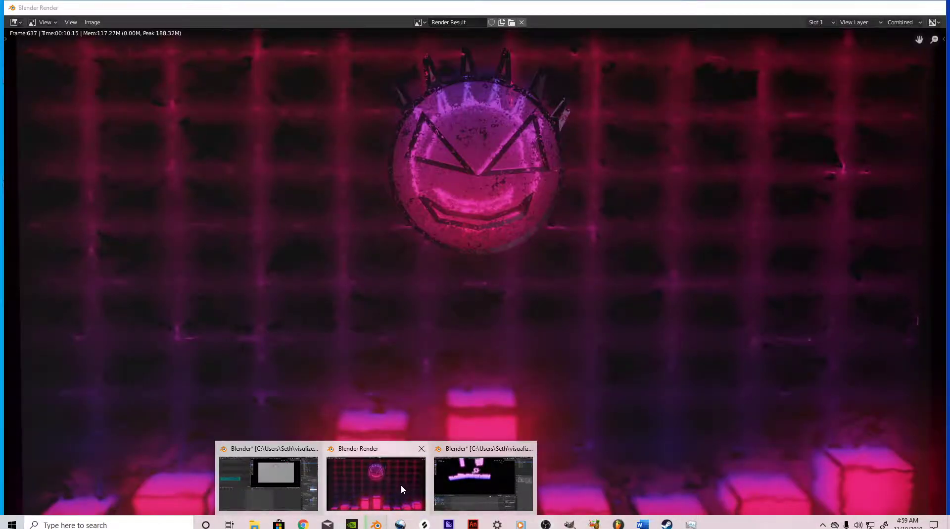
left_click(394, 488)
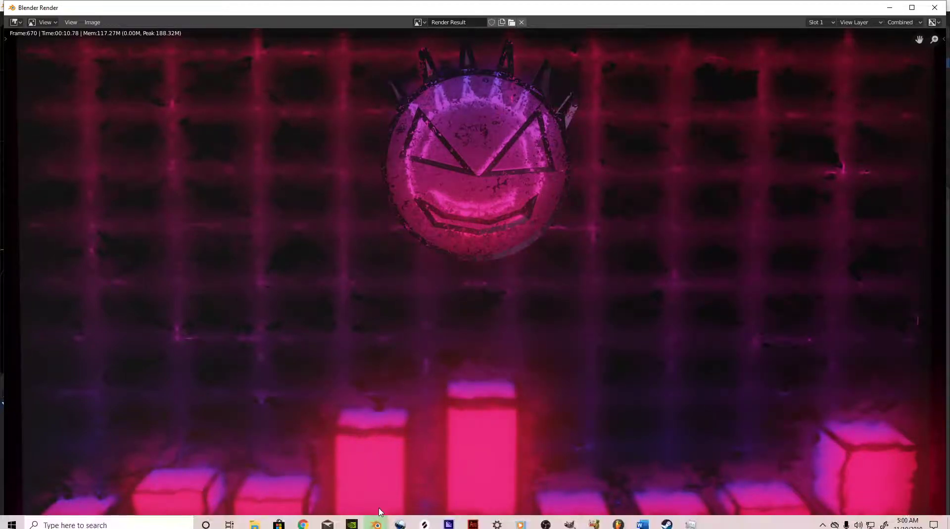
mouse_move(377, 521)
left_click(477, 480)
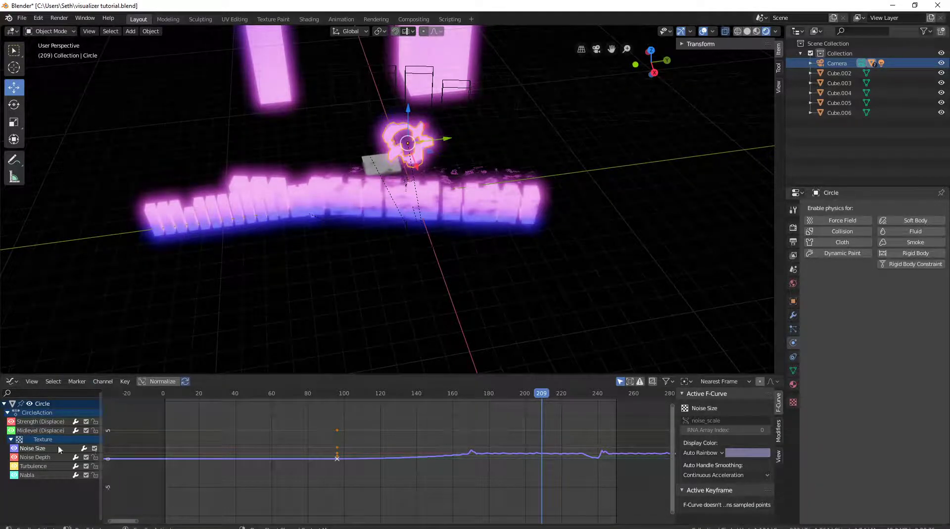
left_click(124, 381)
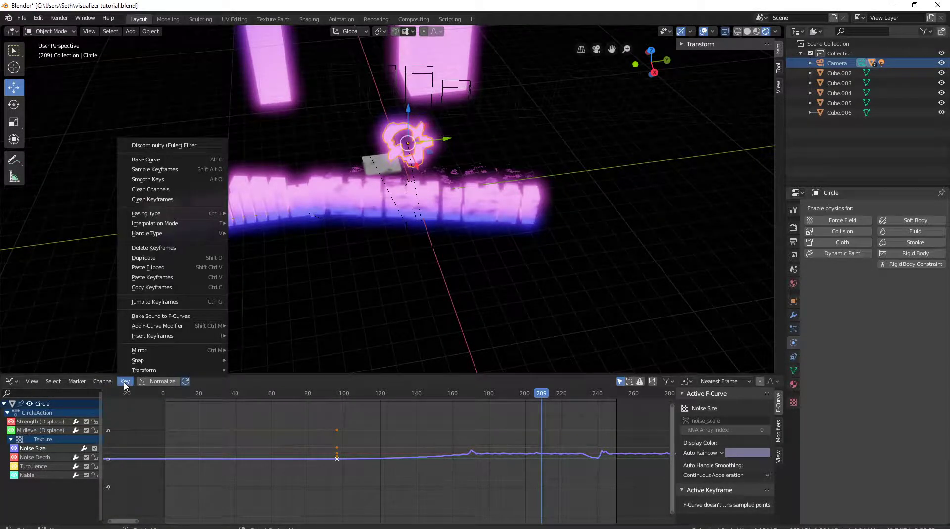
left_click(124, 382)
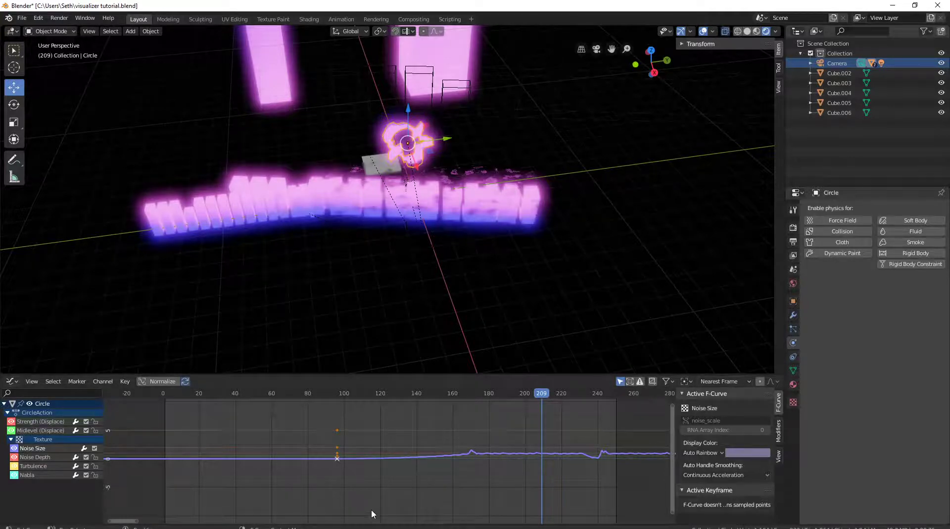
mouse_move(371, 528)
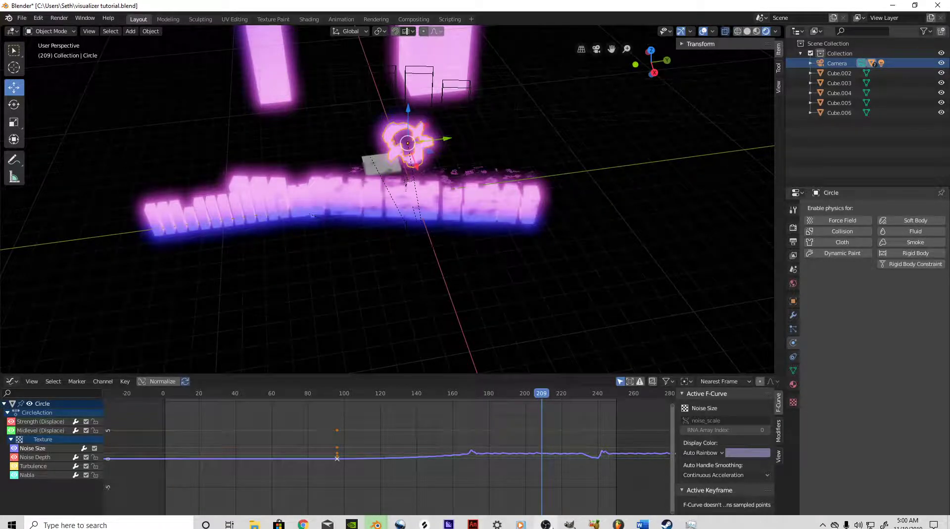
left_click(546, 524)
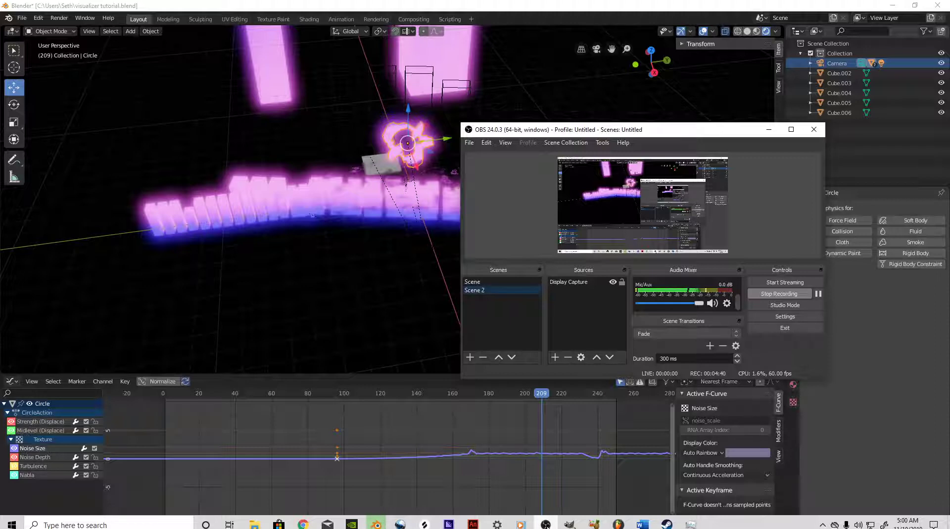
left_click(546, 525)
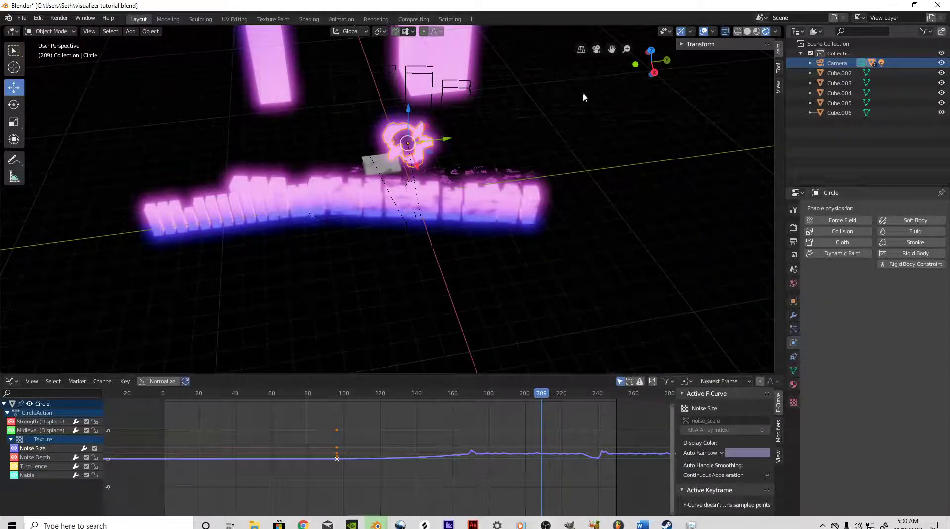
- Add a Noise F-curve modifier to the circle's Noise Size channel with scale 11.2 and strength 8.1
middle_click_drag(584, 94, 529, 196)
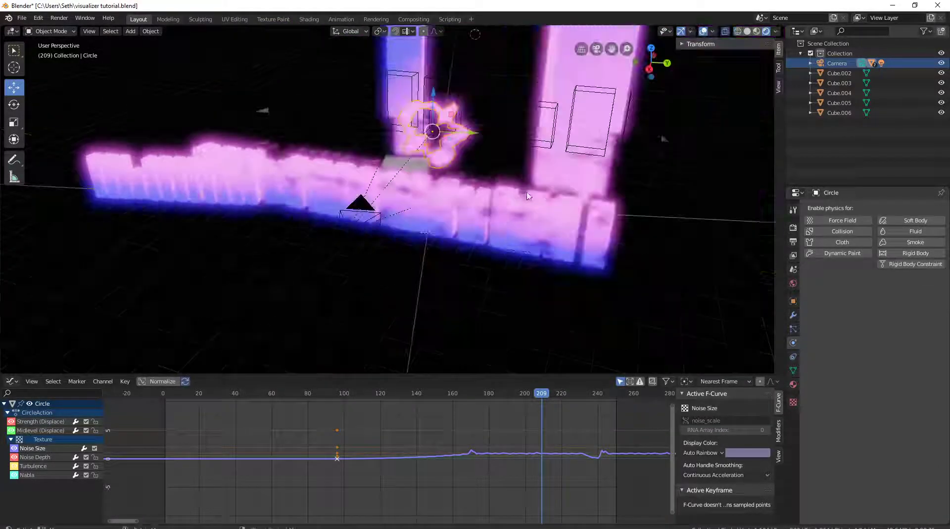
left_click(795, 316)
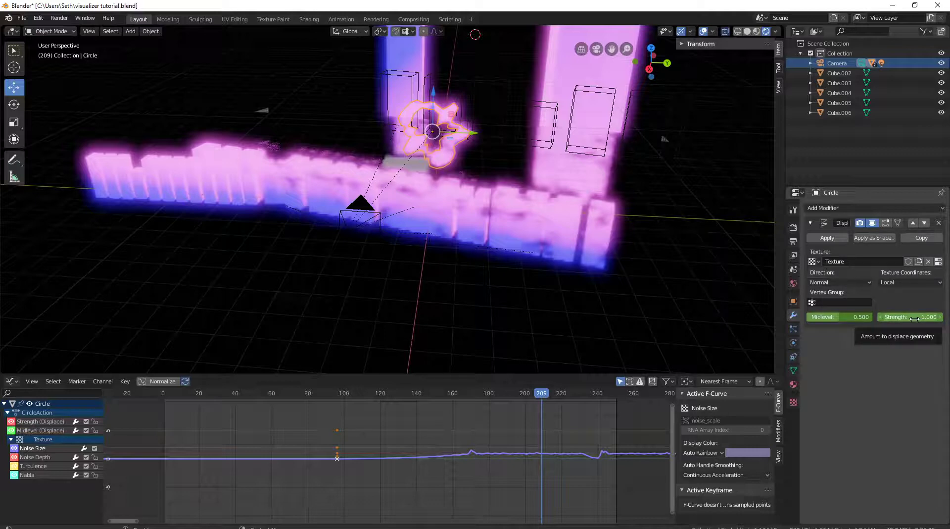
left_click(127, 381)
mouse_move(173, 327)
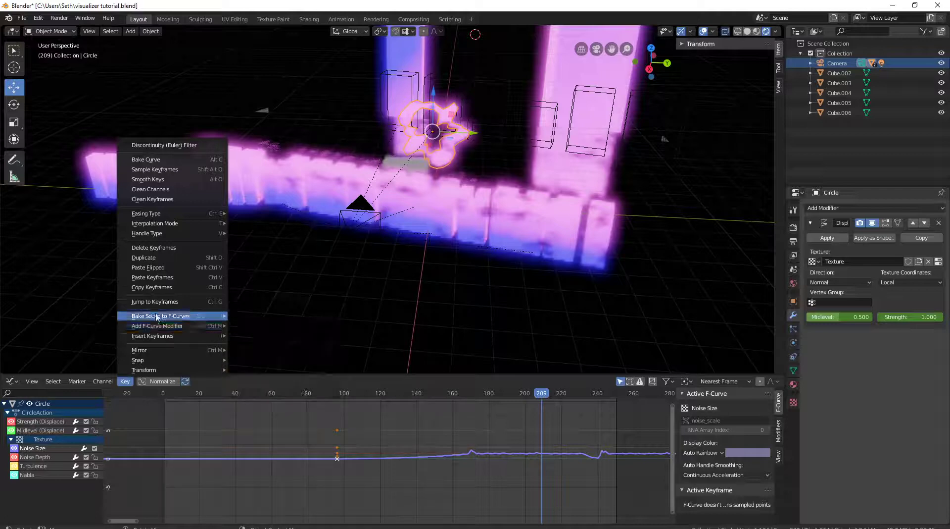
left_click(250, 368)
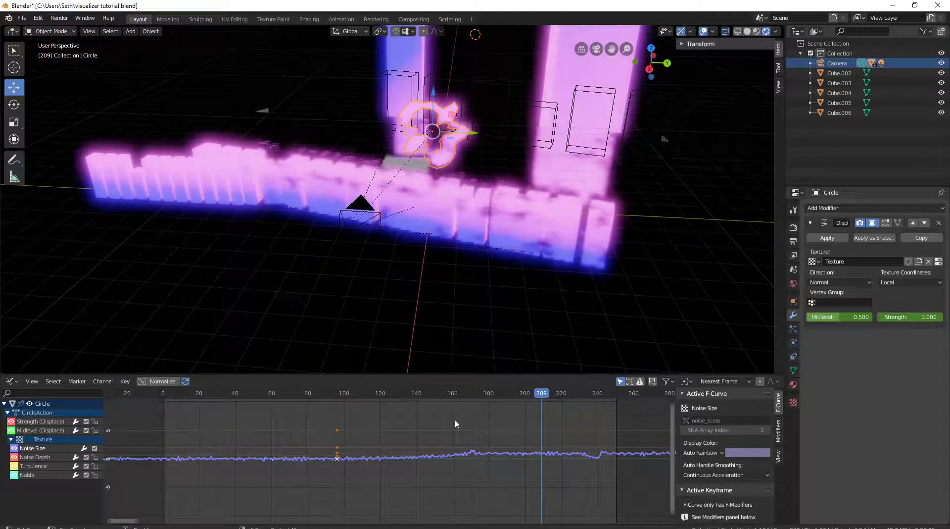
left_click(778, 429)
left_click_drag(707, 451, 525, 449)
left_click_drag(707, 462, 778, 462)
- Play the animation from several angles to examine the circle's noise-driven distortion and the moving bars
left_click_drag(453, 395, 391, 384)
key("space")
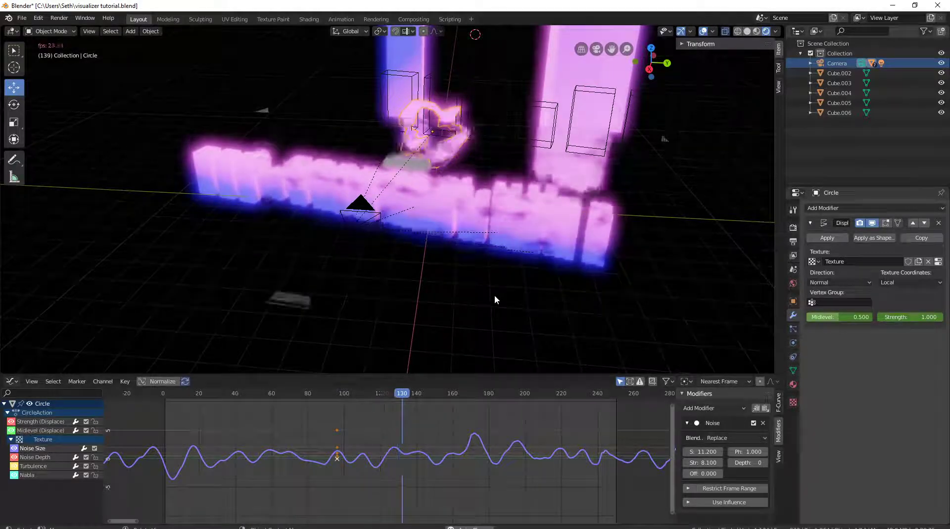
middle_click_drag(505, 252, 439, 201)
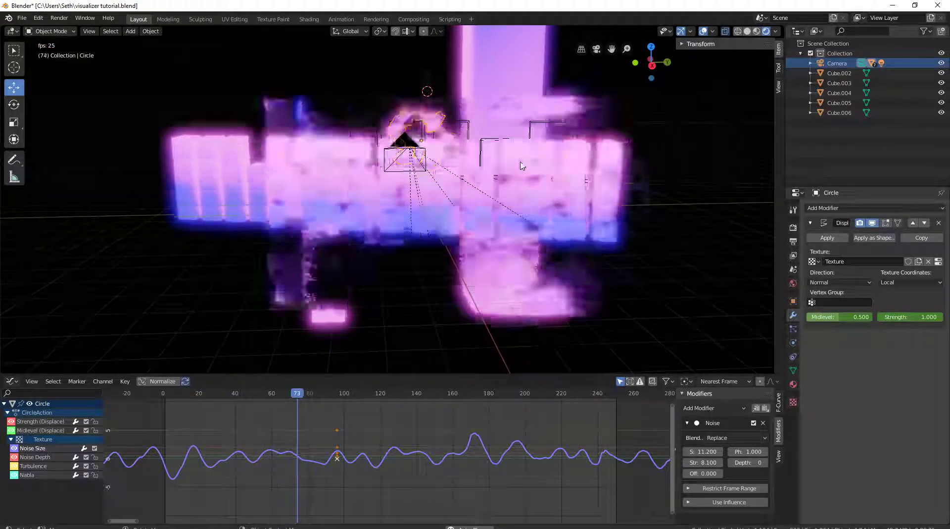
middle_click_drag(518, 159, 350, 156)
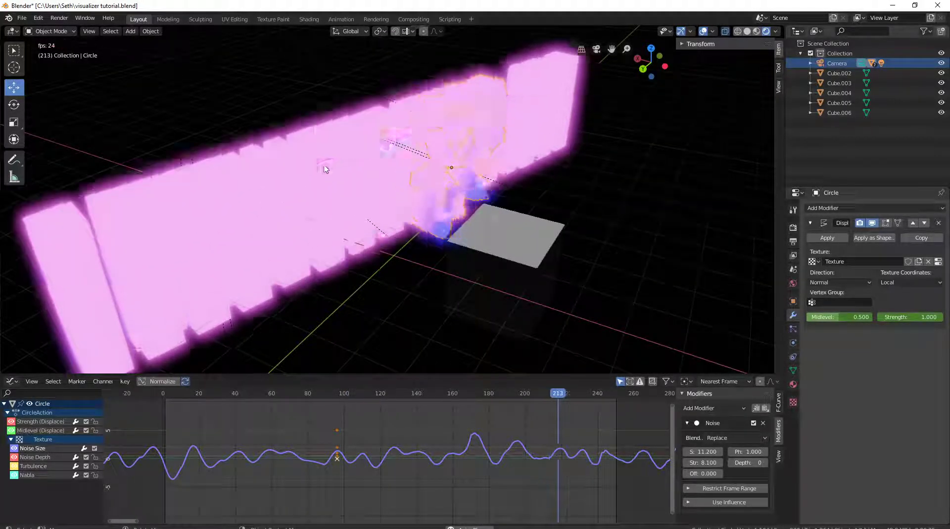
middle_click_drag(324, 166, 544, 257)
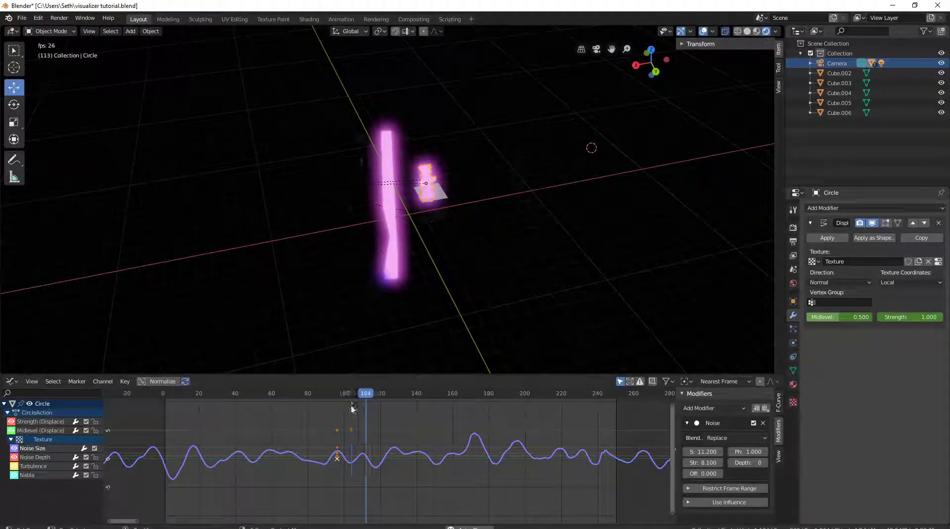
left_click_drag(352, 394, 163, 393)
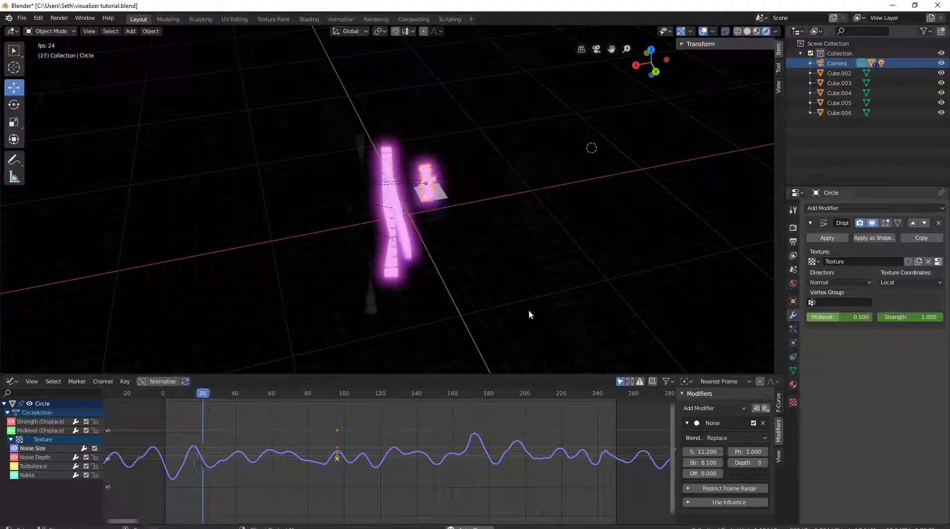
key("space")
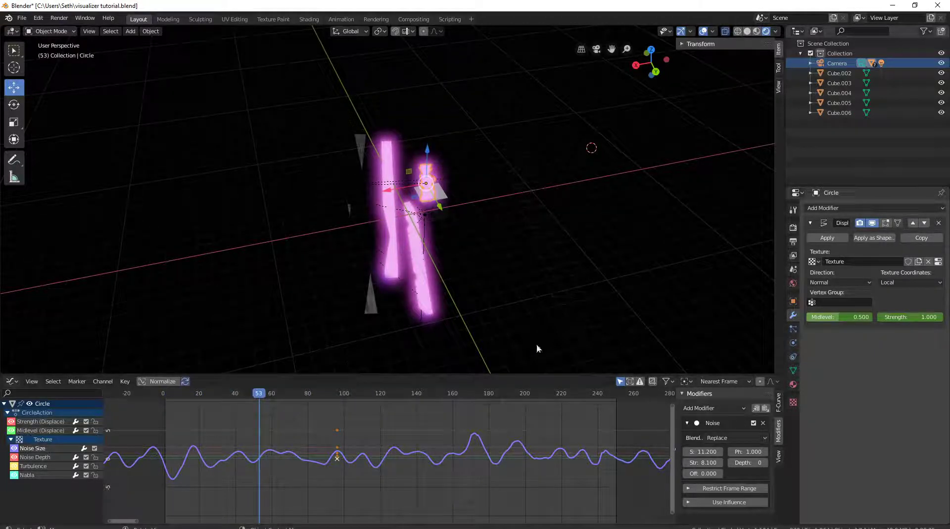
- Show the Eevee render settings and play the animation close to the bars with the viewport overlays hidden
left_click(794, 228)
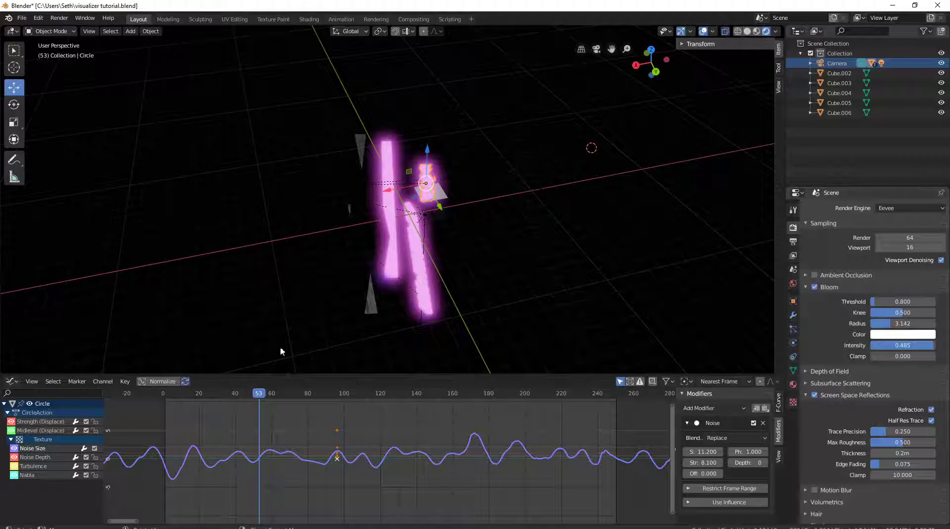
middle_click_drag(282, 350, 348, 272)
scroll(490, 215, "up", 7)
key("space")
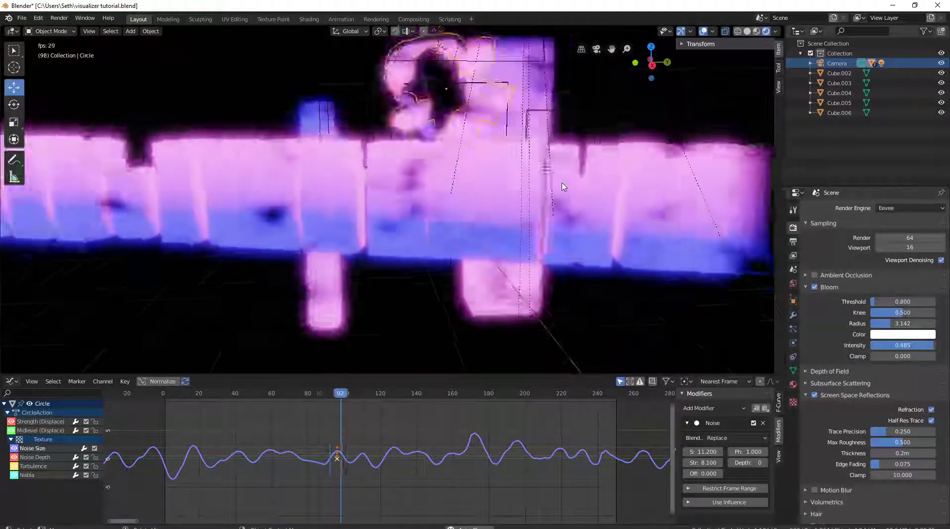
left_click(703, 31)
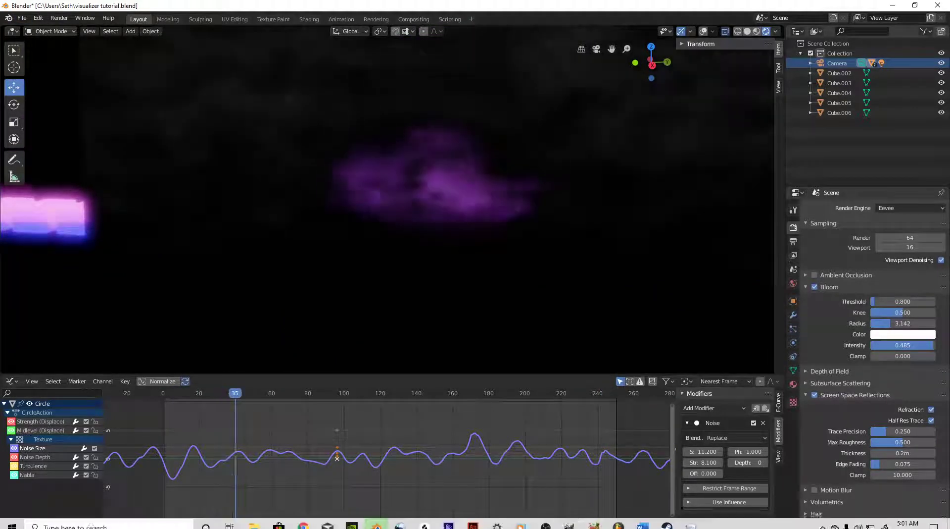
left_click(545, 524)
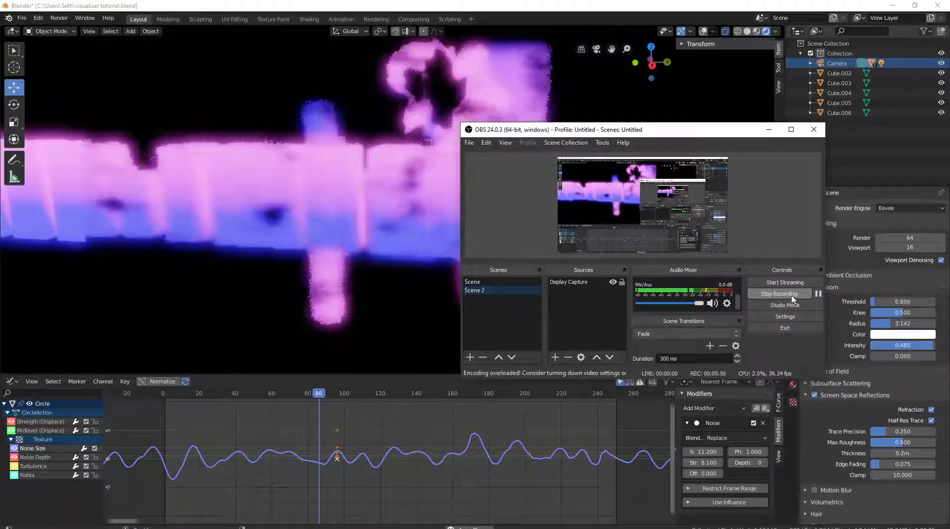